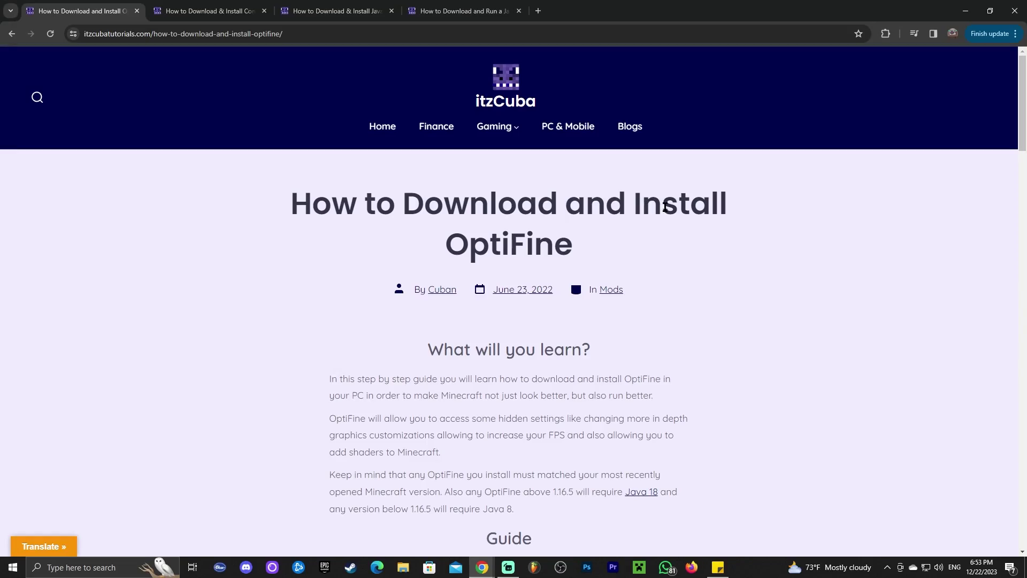
Read through the OptiFine guide's Steps 1–8, then return to Step 1's download link.
{"action": "scroll", "coordinate": [722, 202], "scroll_direction": "down", "scroll_amount": 6}
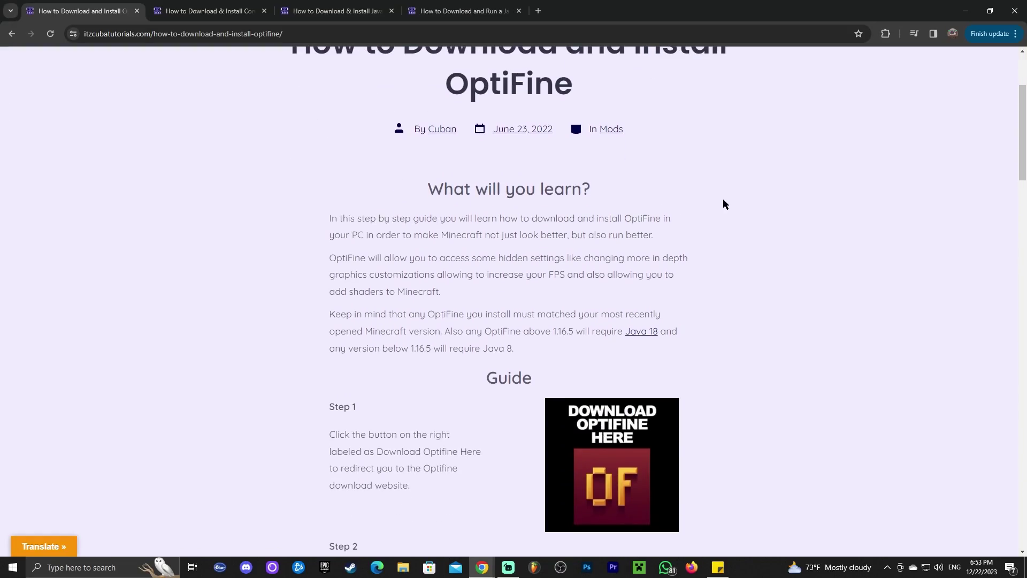
{"action": "scroll", "coordinate": [775, 232], "scroll_direction": "up", "scroll_amount": 6}
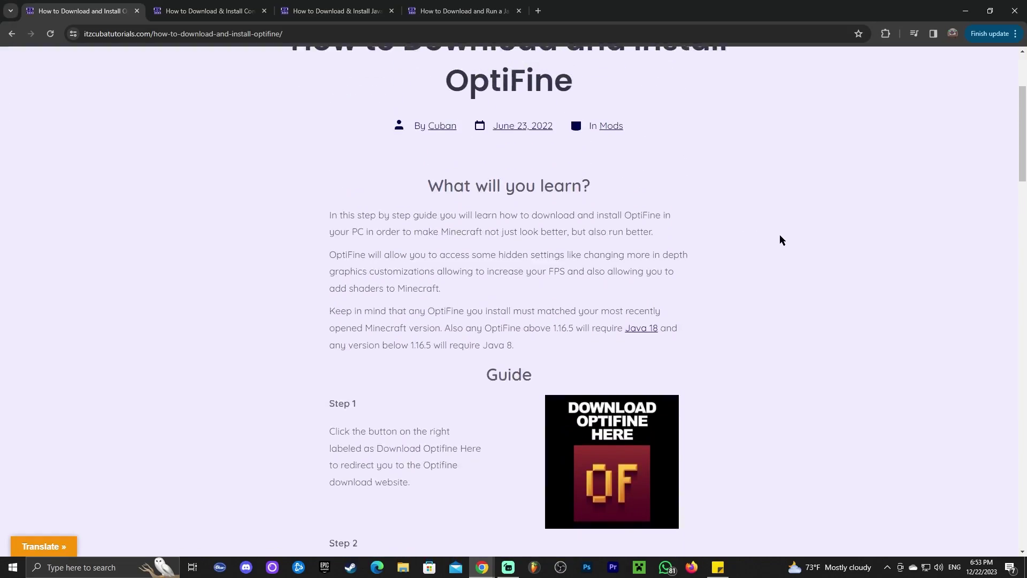
{"action": "scroll", "coordinate": [751, 225], "scroll_direction": "down", "scroll_amount": 3}
{"action": "scroll", "coordinate": [759, 230], "scroll_direction": "down", "scroll_amount": 9}
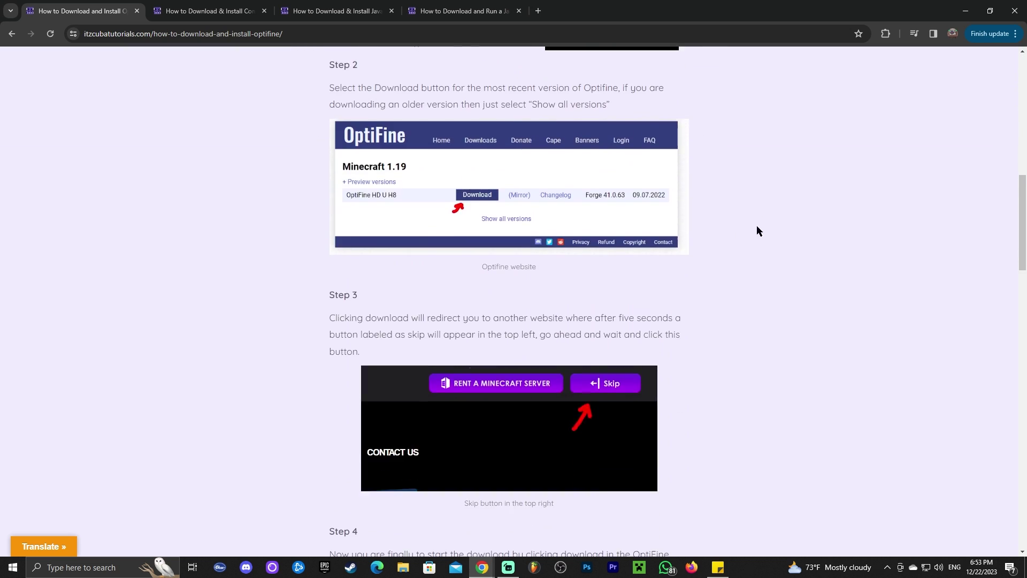
{"action": "scroll", "coordinate": [719, 219], "scroll_direction": "up", "scroll_amount": 4}
{"action": "scroll", "coordinate": [722, 217], "scroll_direction": "up", "scroll_amount": 2}
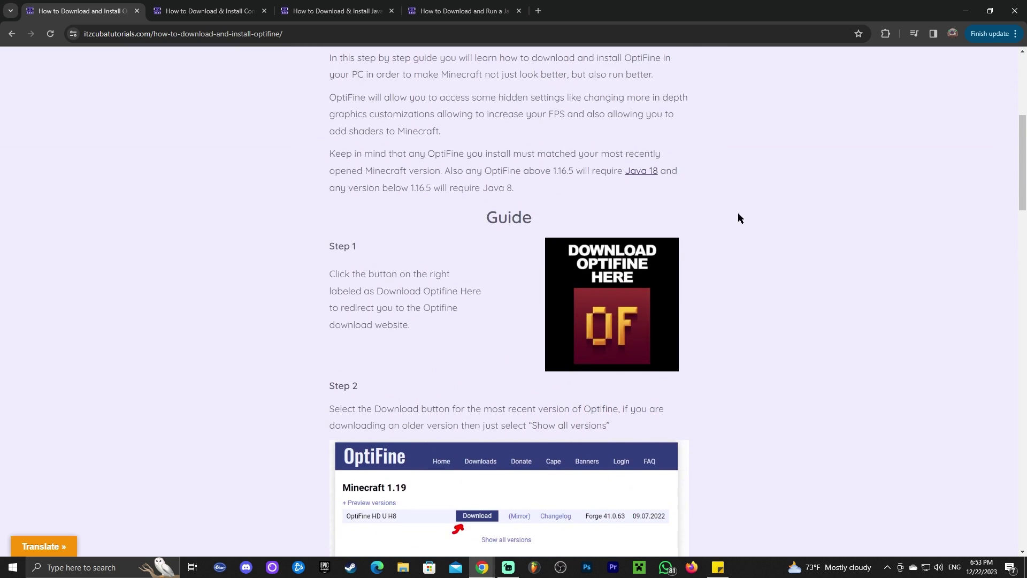
{"action": "scroll", "coordinate": [749, 214], "scroll_direction": "up", "scroll_amount": 2}
{"action": "scroll", "coordinate": [797, 212], "scroll_direction": "up", "scroll_amount": 1}
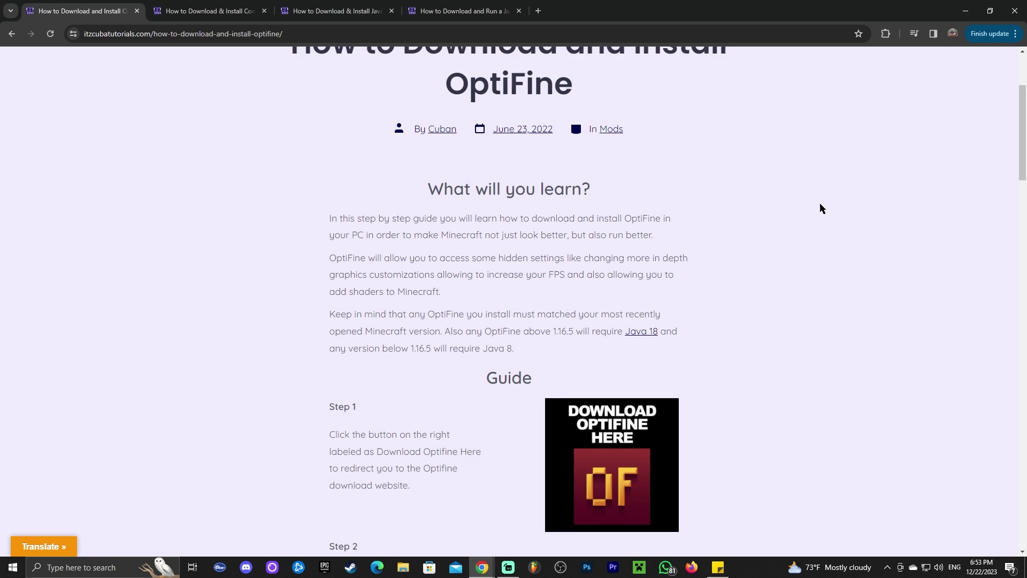
{"action": "scroll", "coordinate": [819, 203], "scroll_direction": "down", "scroll_amount": 2}
{"action": "scroll", "coordinate": [818, 210], "scroll_direction": "down", "scroll_amount": 18}
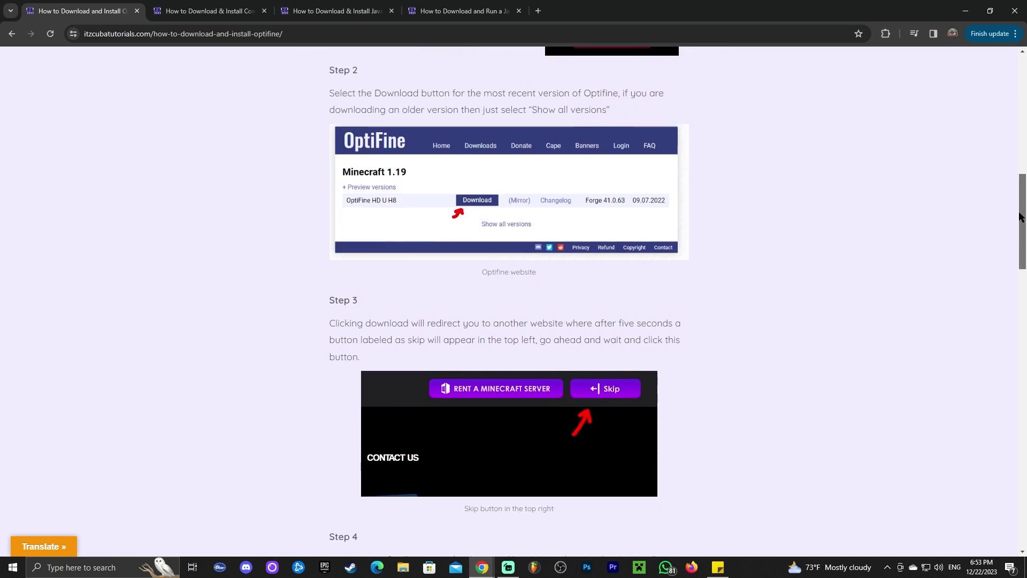
{"action": "left_click_drag", "start_coordinate": [1013, 327], "coordinate": [1020, 426]}
{"action": "scroll", "coordinate": [1000, 372], "scroll_direction": "up", "scroll_amount": 20}
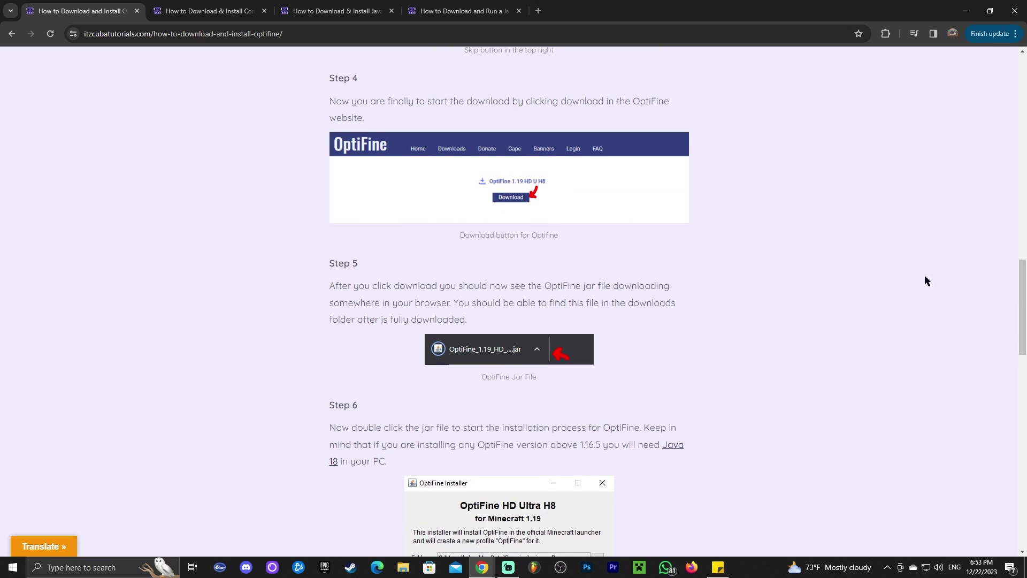
{"action": "scroll", "coordinate": [823, 300], "scroll_direction": "up", "scroll_amount": 8}
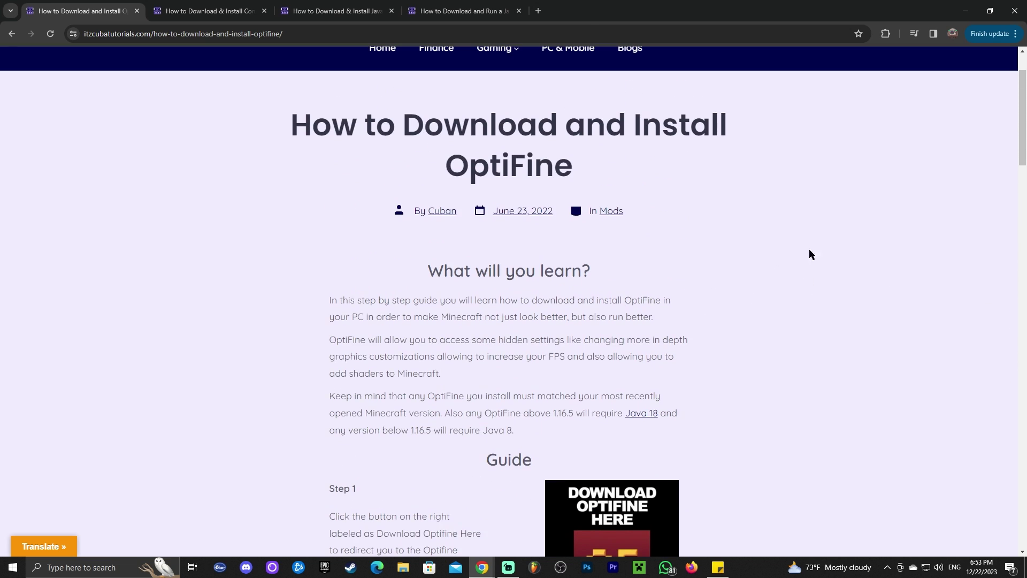
{"action": "scroll", "coordinate": [722, 259], "scroll_direction": "up", "scroll_amount": 2}
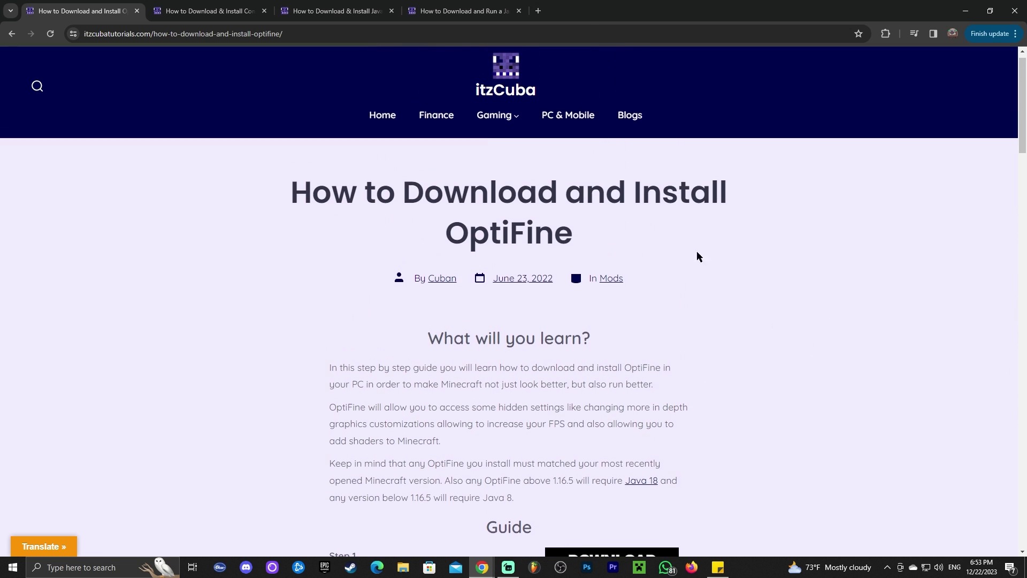
{"action": "scroll", "coordinate": [771, 230], "scroll_direction": "down", "scroll_amount": 3}
{"action": "scroll", "coordinate": [747, 235], "scroll_direction": "down", "scroll_amount": 2}
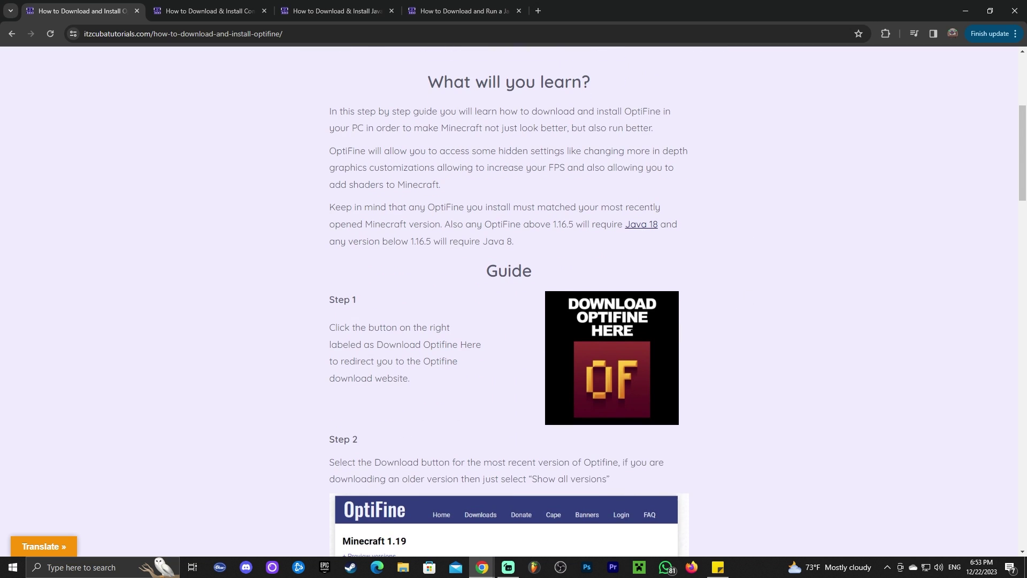
Open the OptiFine downloads page and look over the Minecraft 1.20.4 preview builds.
{"action": "left_click", "coordinate": [633, 328]}
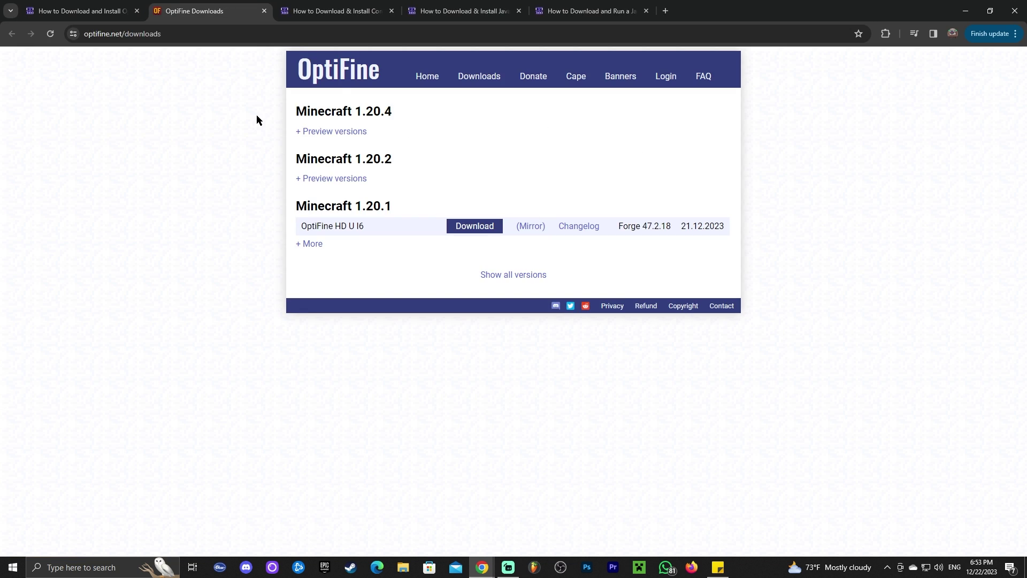
{"action": "left_click_drag", "start_coordinate": [300, 111], "coordinate": [399, 115]}
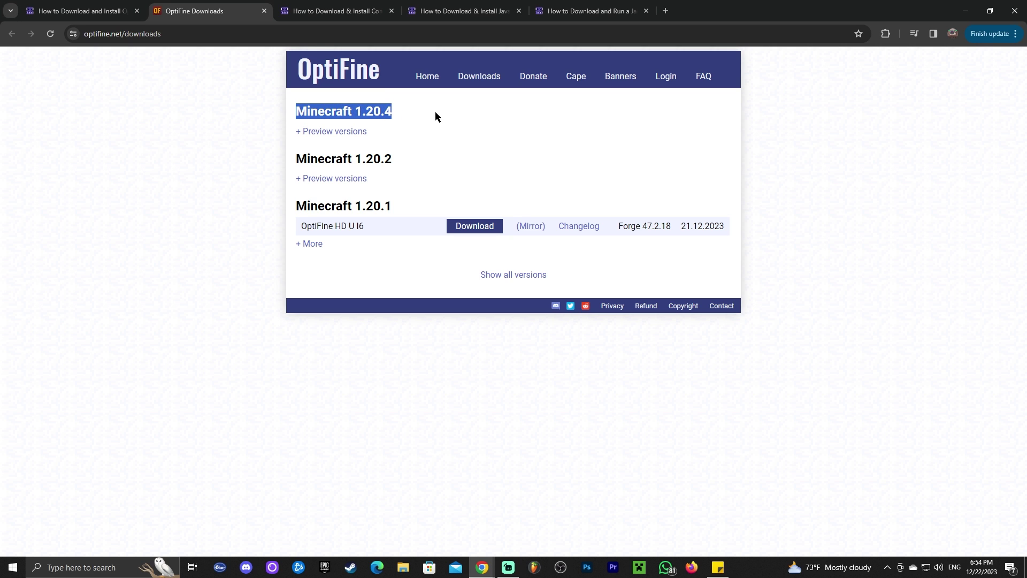
{"action": "left_click", "coordinate": [404, 109]}
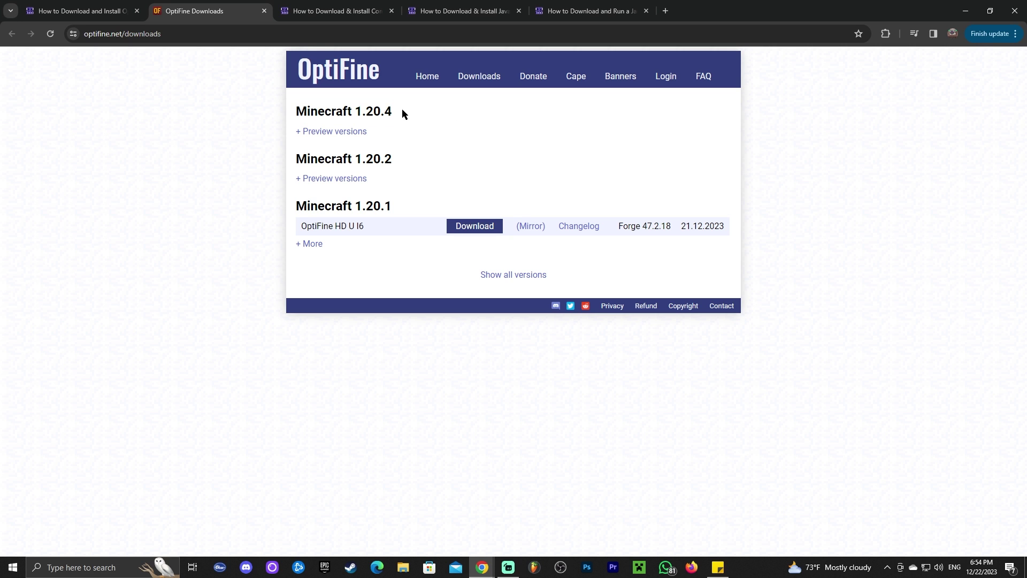
{"action": "left_click", "coordinate": [315, 132]}
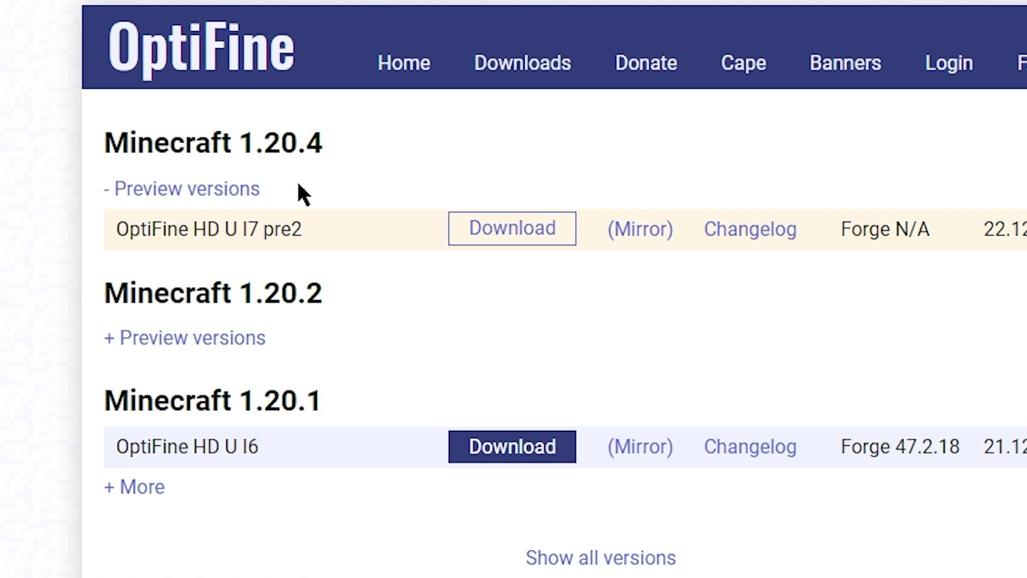
{"action": "left_click", "coordinate": [220, 188]}
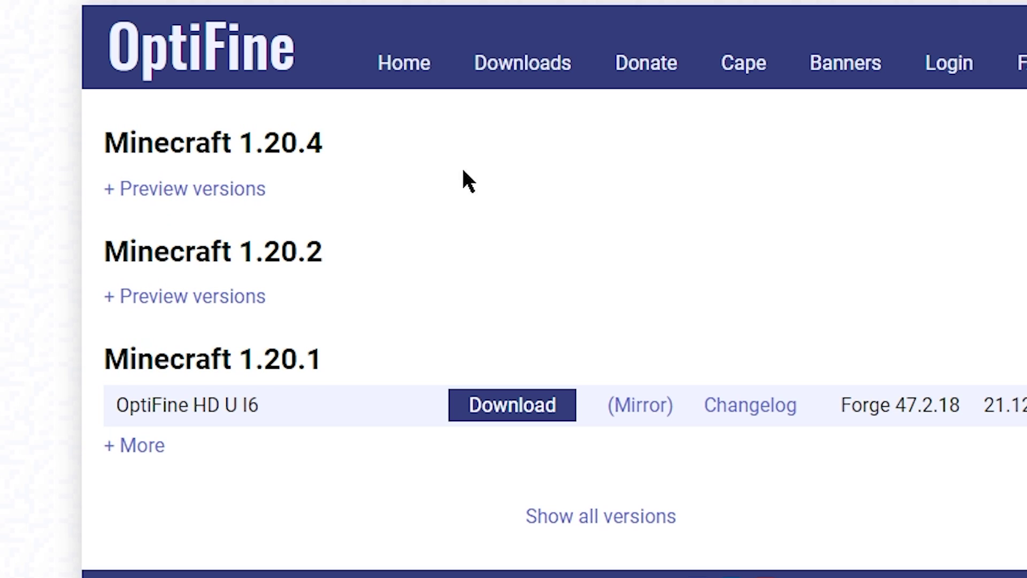
Compare the 1.20.1 and 1.20.4 entries, then download the 1.20.4 HD U I7 pre2 preview.
{"action": "double_click", "coordinate": [331, 363]}
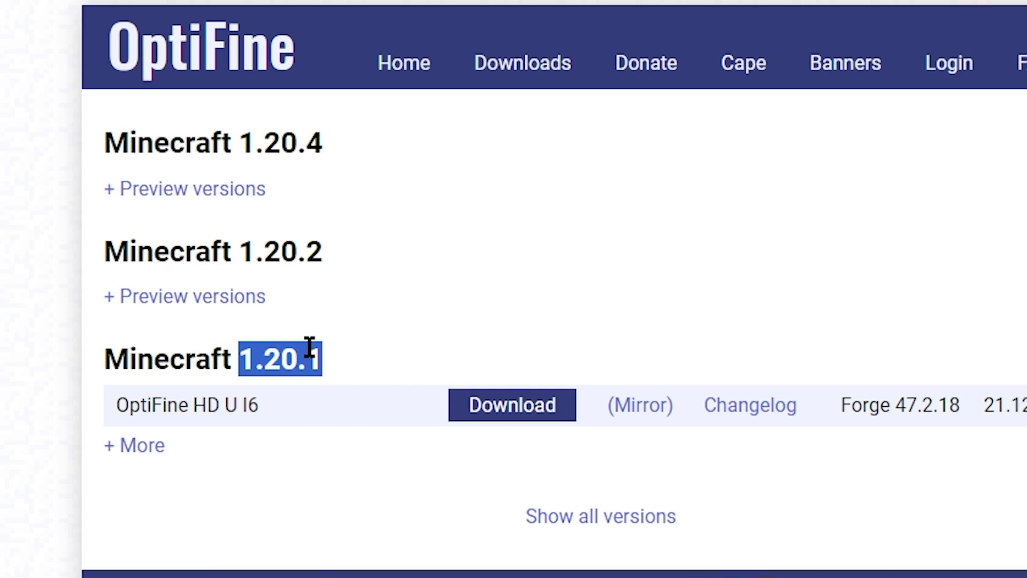
{"action": "left_click_drag", "start_coordinate": [294, 170], "coordinate": [253, 146]}
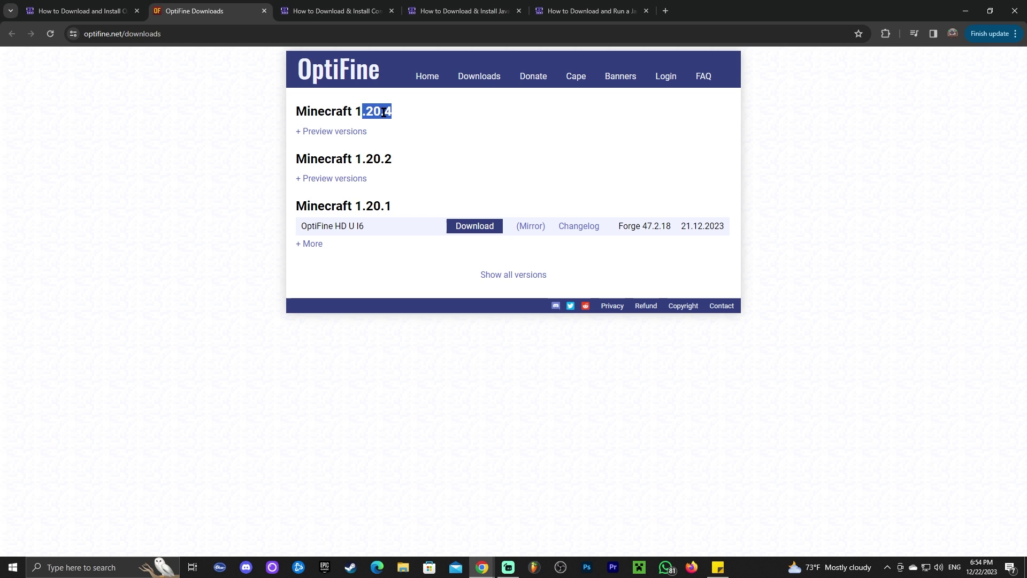
{"action": "left_click", "coordinate": [383, 112]}
{"action": "left_click", "coordinate": [353, 131]}
{"action": "left_click", "coordinate": [478, 150]}
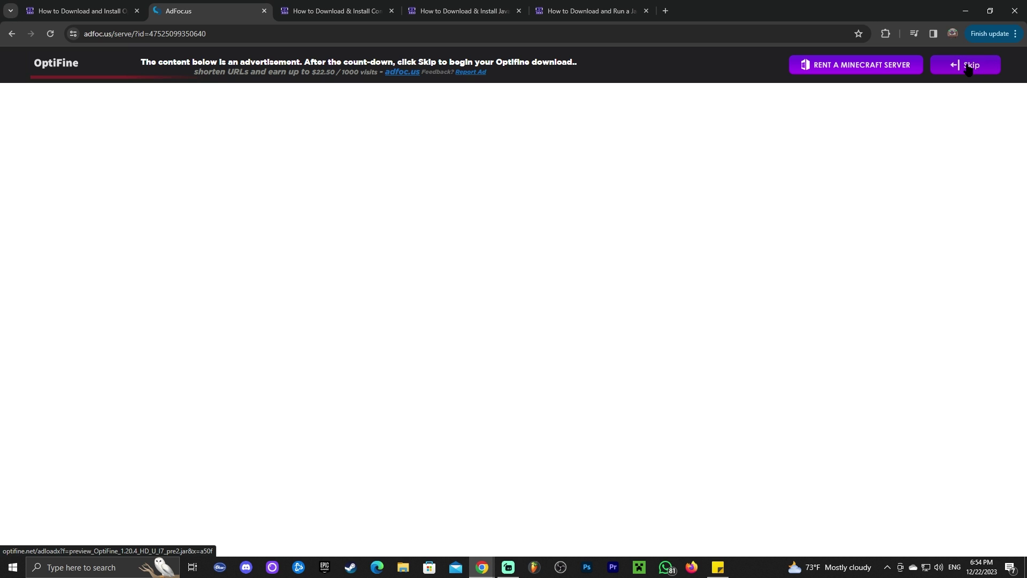
Skip the ad and save preview_OptiFine_1.20.4_HD_U_I7_pre2.jar to Downloads.
{"action": "left_click", "coordinate": [967, 69]}
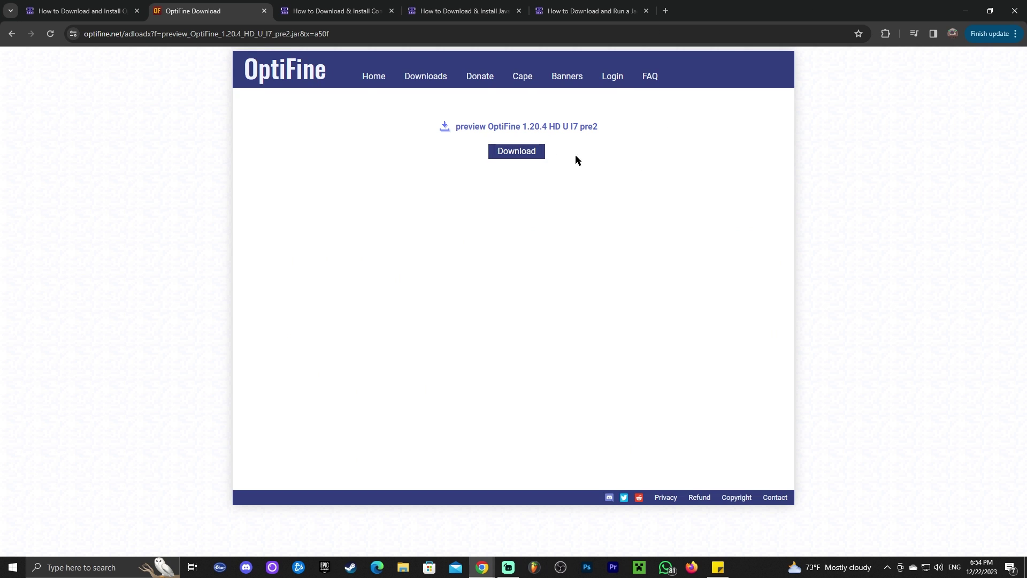
{"action": "left_click", "coordinate": [531, 155]}
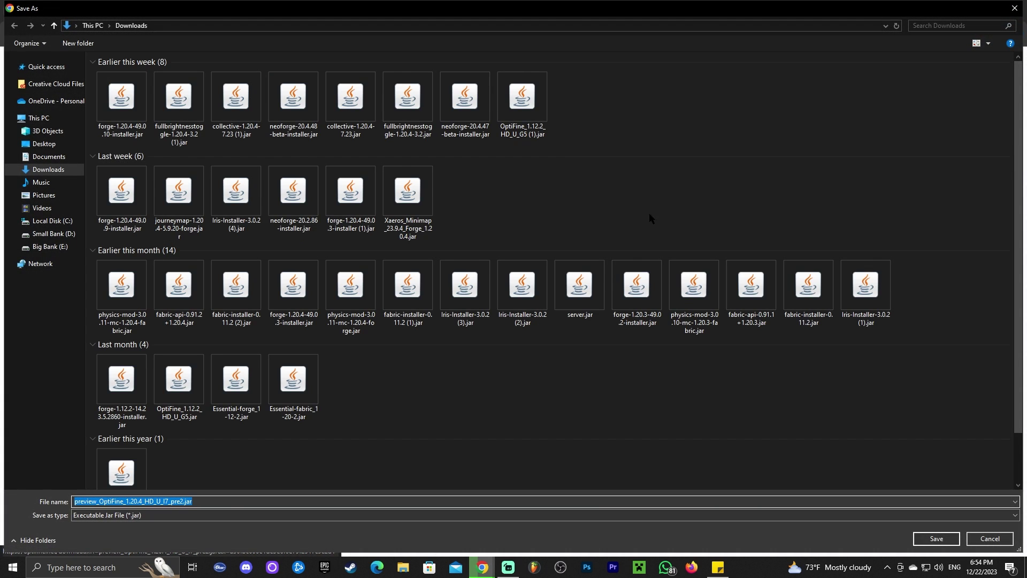
{"action": "left_click", "coordinate": [936, 538]}
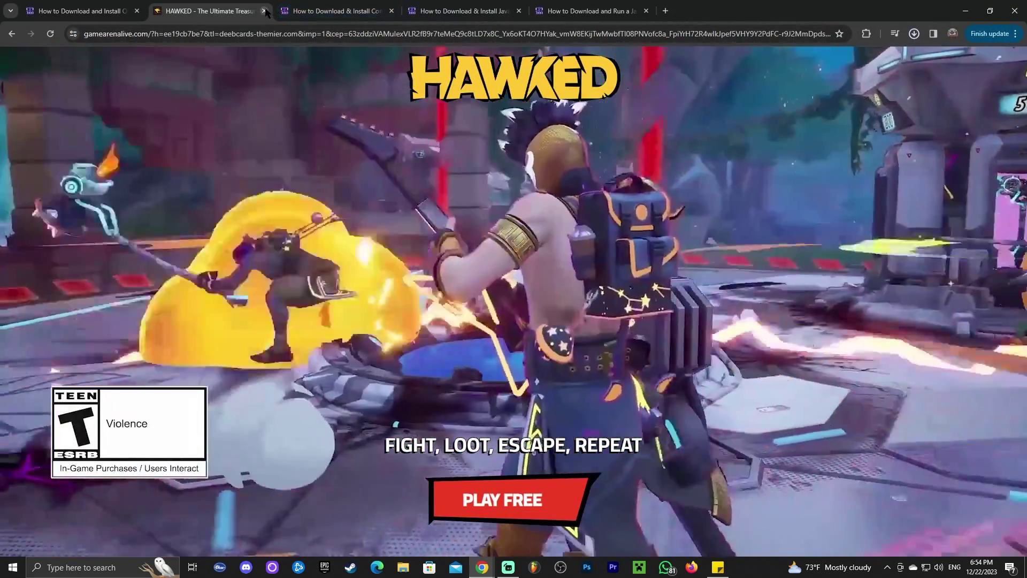
Close the ad tab and drag the OptiFine jar from Chrome's downloads list onto the desktop.
{"action": "left_click", "coordinate": [266, 11]}
{"action": "left_click_drag", "start_coordinate": [834, 11], "coordinate": [879, 38]}
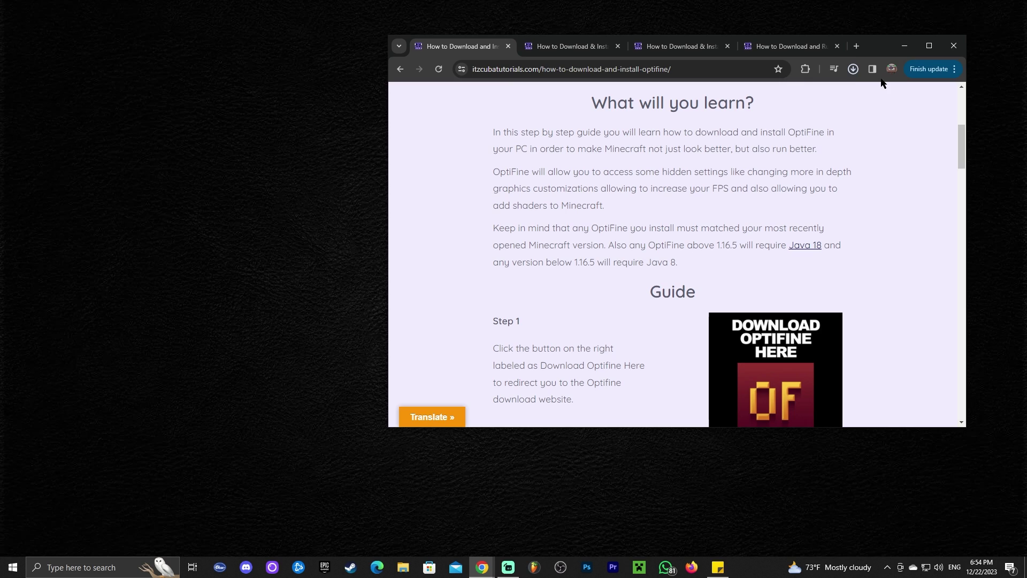
{"action": "left_click", "coordinate": [853, 68]}
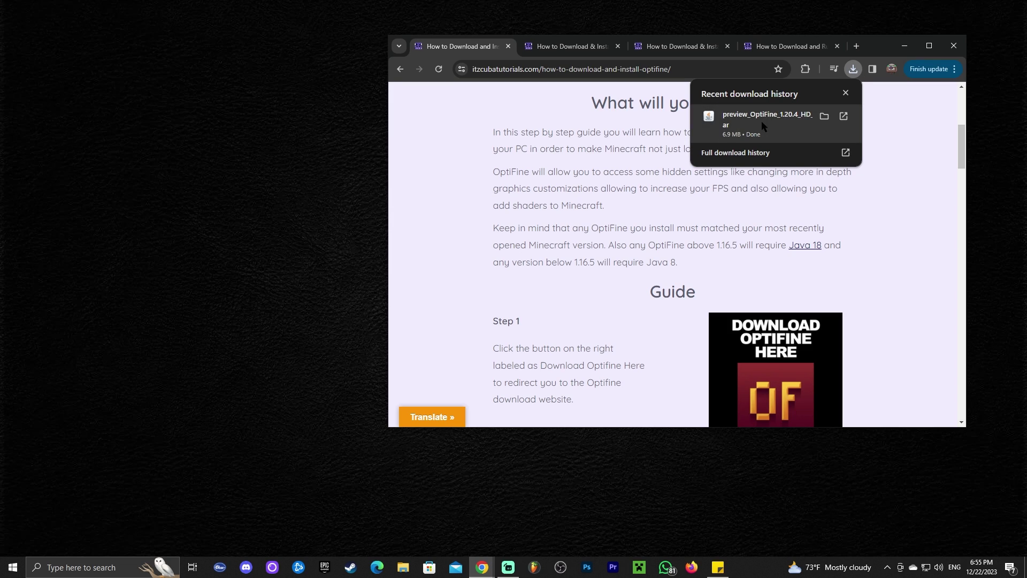
{"action": "left_click_drag", "start_coordinate": [765, 124], "coordinate": [194, 177]}
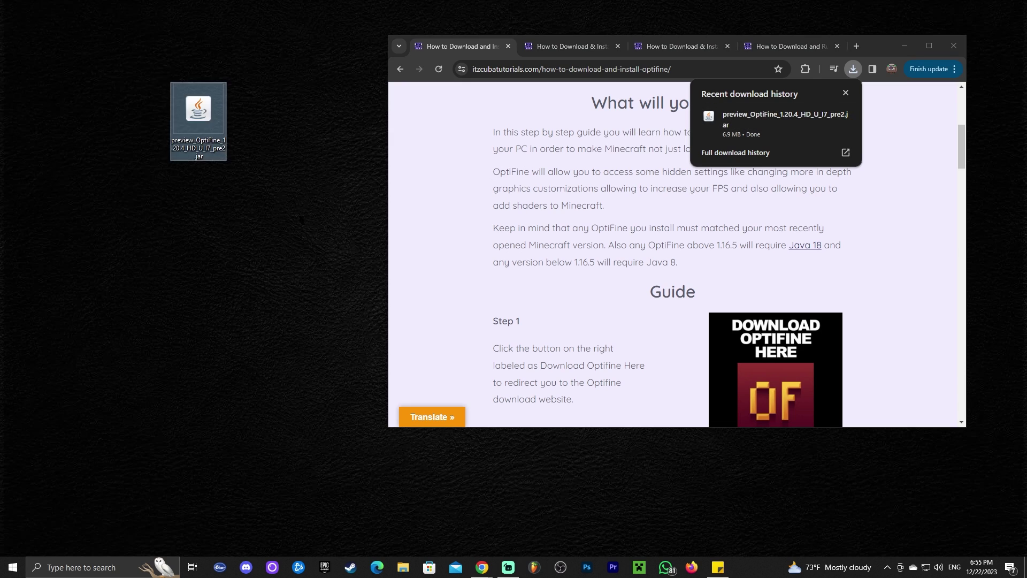
{"action": "left_click", "coordinate": [290, 171]}
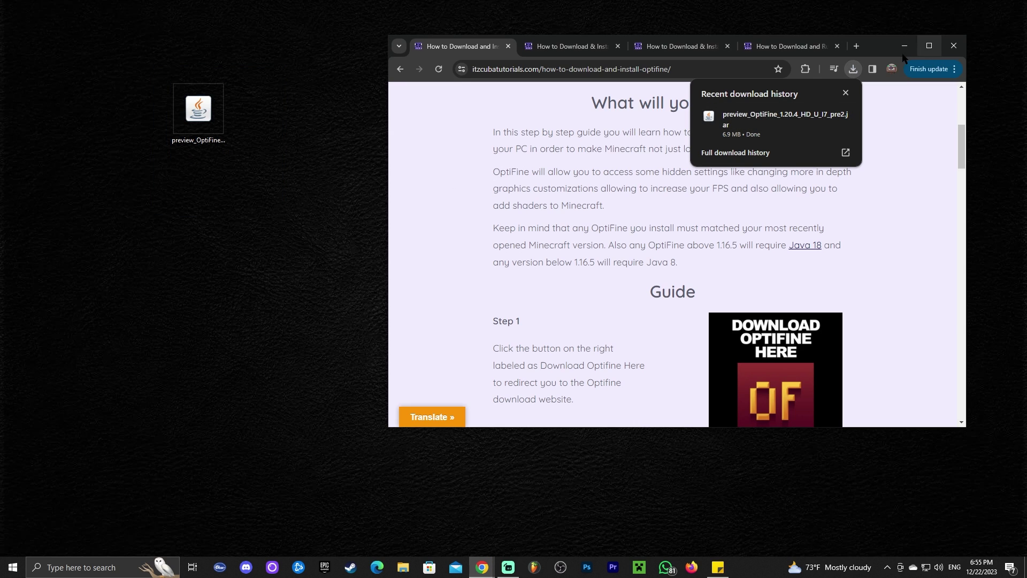
{"action": "left_click", "coordinate": [853, 69]}
Maximize Chrome, switch to the Complementary Reimagined guide and skim its steps.
{"action": "left_click", "coordinate": [929, 46]}
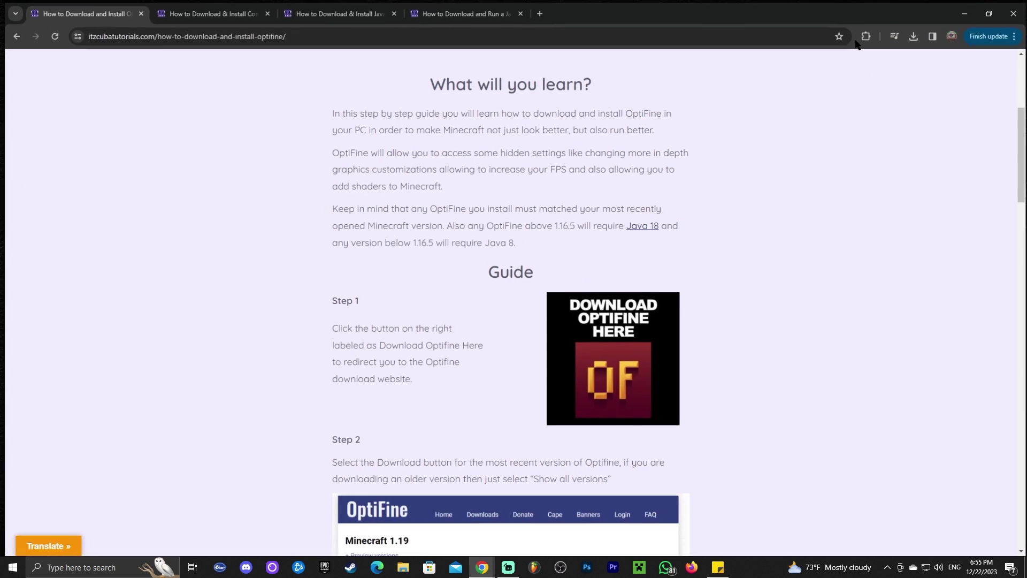
{"action": "key", "text": "ctrl+Tab"}
{"action": "left_click_drag", "start_coordinate": [294, 211], "coordinate": [643, 209]}
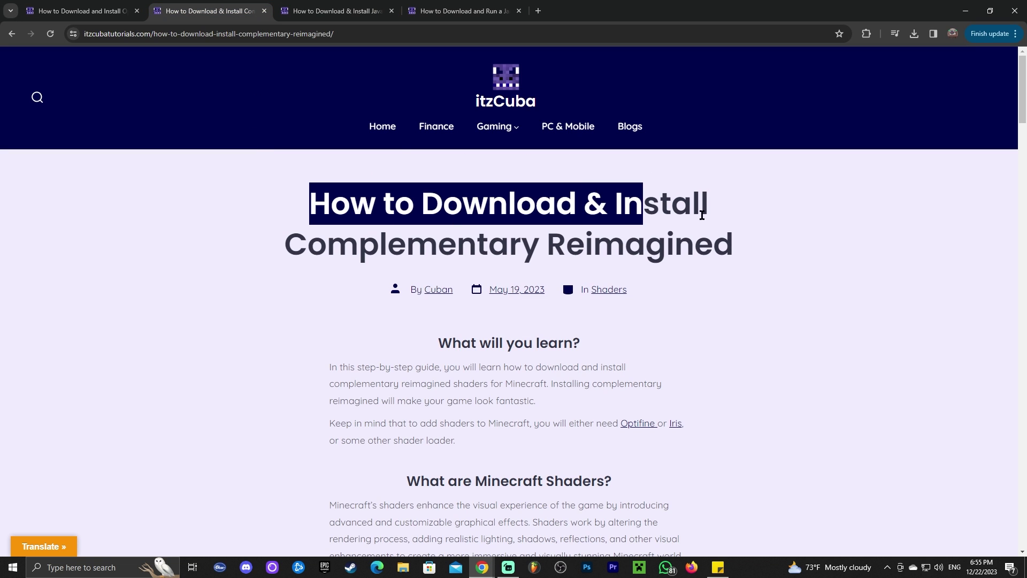
{"action": "left_click", "coordinate": [737, 234]}
{"action": "scroll", "coordinate": [513, 188], "scroll_direction": "down", "scroll_amount": 8}
{"action": "scroll", "coordinate": [723, 204], "scroll_direction": "down", "scroll_amount": 7}
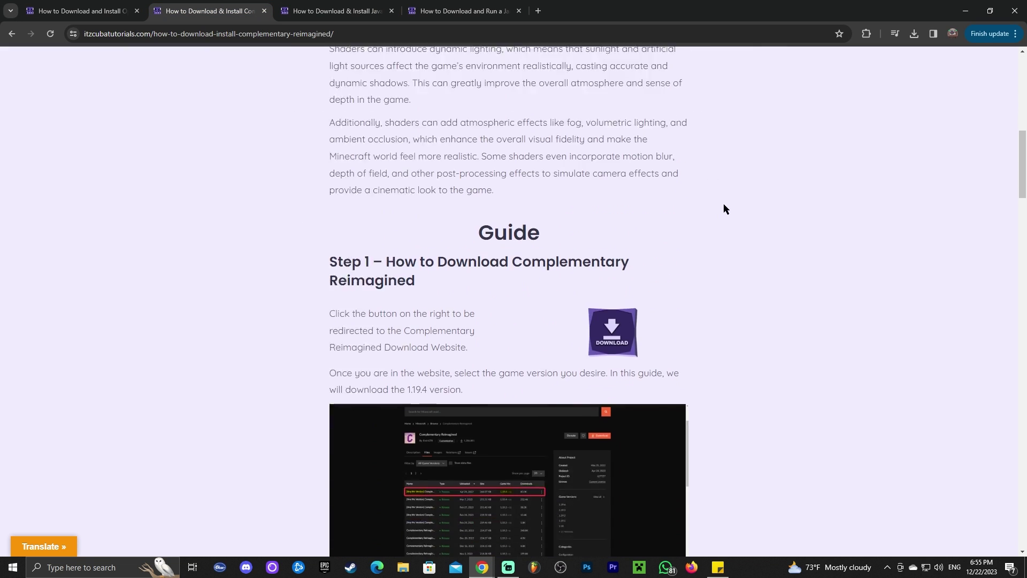
{"action": "scroll", "coordinate": [755, 197], "scroll_direction": "up", "scroll_amount": 5}
{"action": "scroll", "coordinate": [764, 196], "scroll_direction": "up", "scroll_amount": 3}
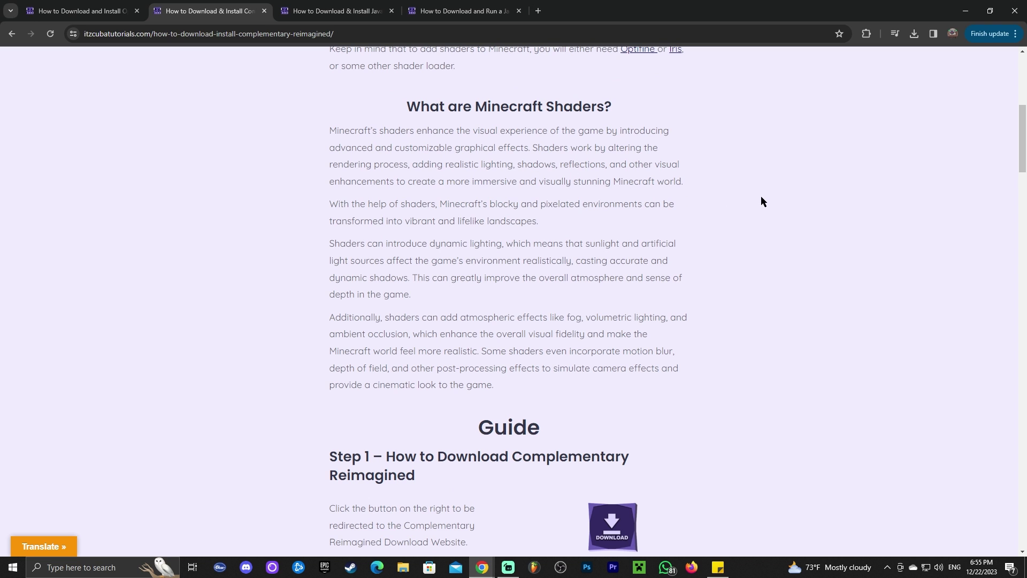
Glance at the desktop, then scroll the guide back to Step 1's DOWNLOAD button.
{"action": "key", "text": "super+Down"}
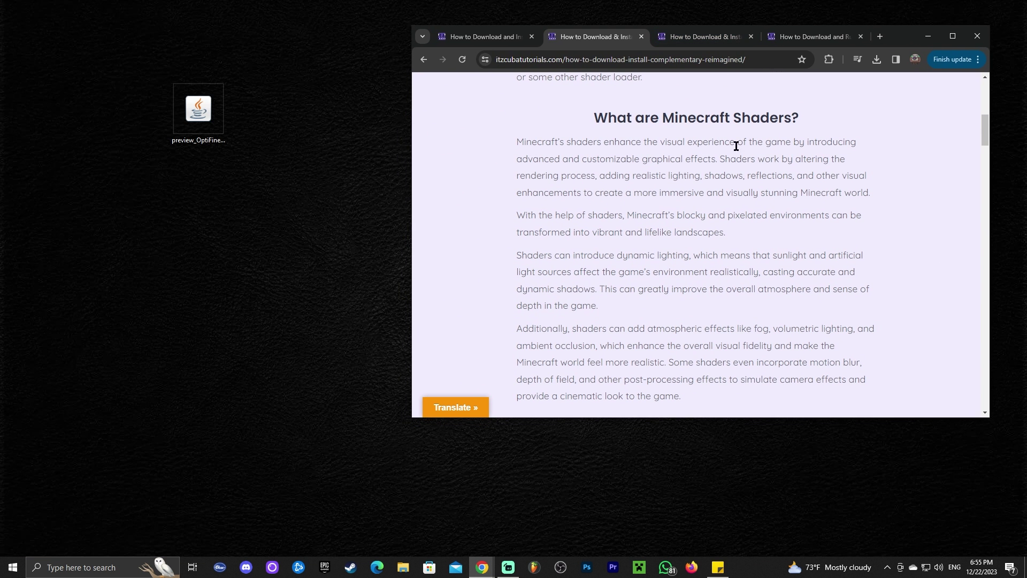
{"action": "left_click_drag", "start_coordinate": [771, 143], "coordinate": [777, 142]}
{"action": "left_click", "coordinate": [952, 36]}
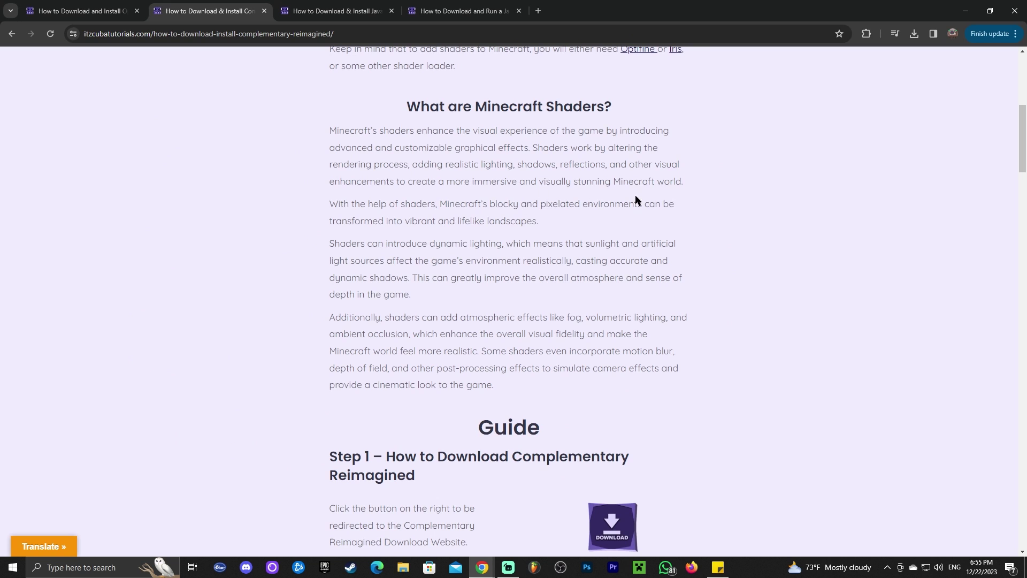
{"action": "scroll", "coordinate": [527, 160], "scroll_direction": "up", "scroll_amount": 4}
{"action": "scroll", "coordinate": [530, 238], "scroll_direction": "down", "scroll_amount": 4}
{"action": "scroll", "coordinate": [565, 187], "scroll_direction": "up", "scroll_amount": 6}
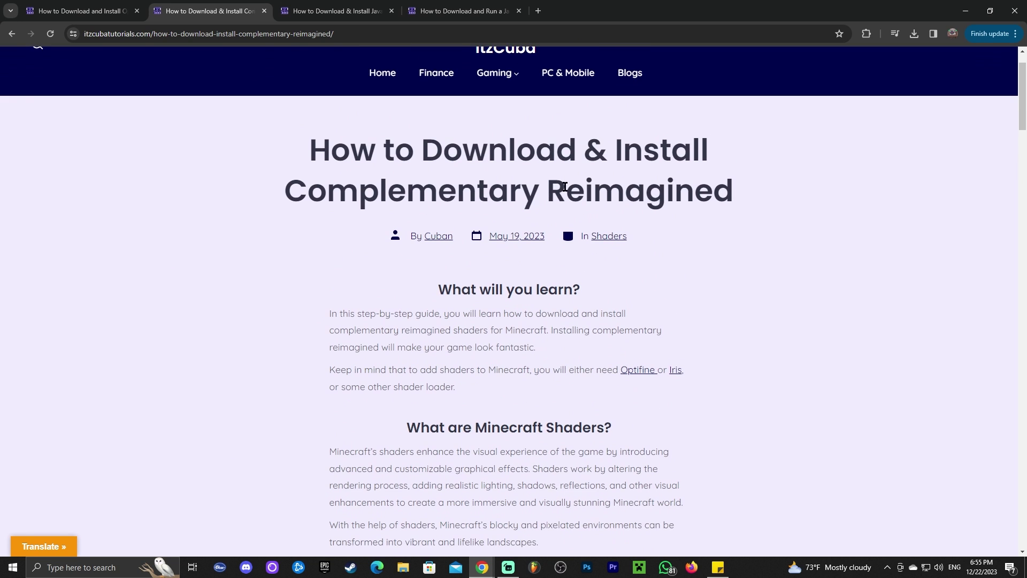
{"action": "scroll", "coordinate": [500, 276], "scroll_direction": "down", "scroll_amount": 10}
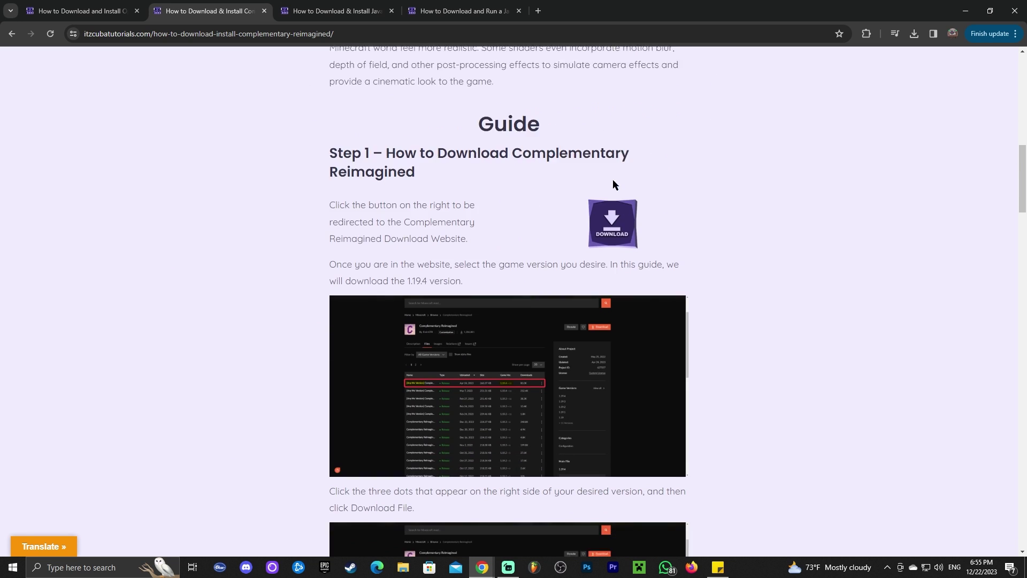
{"action": "scroll", "coordinate": [621, 263], "scroll_direction": "up", "scroll_amount": 2}
Open the Complementary Reimagined CurseForge page from the guide's DOWNLOAD button.
{"action": "left_click", "coordinate": [627, 264]}
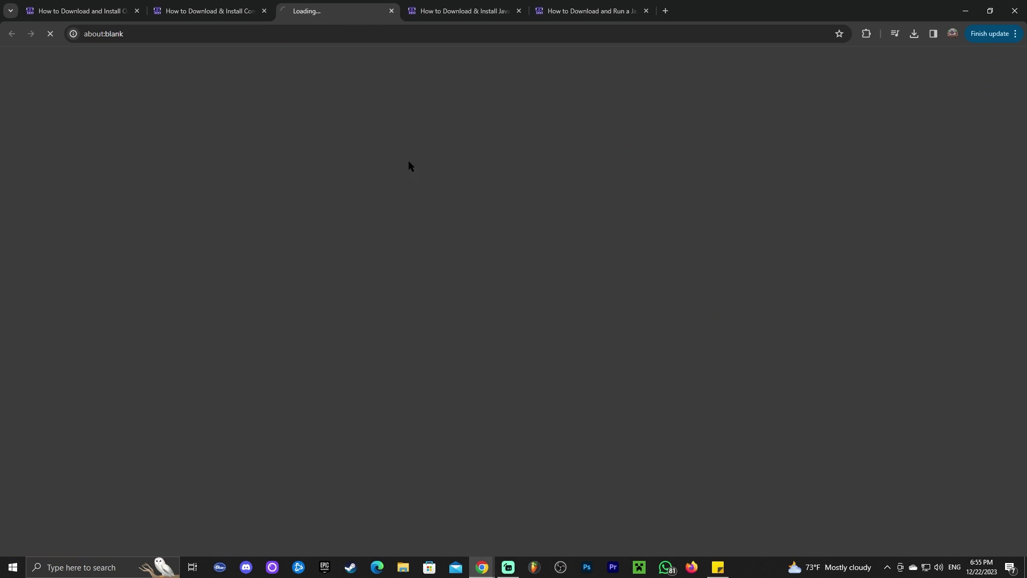
{"action": "left_click", "coordinate": [209, 11]}
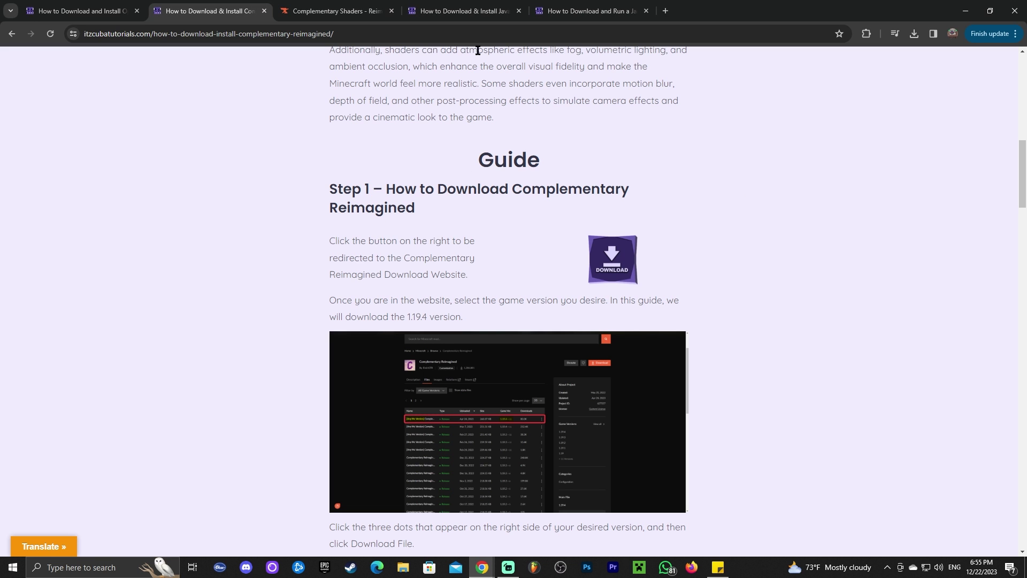
{"action": "left_click", "coordinate": [345, 5]}
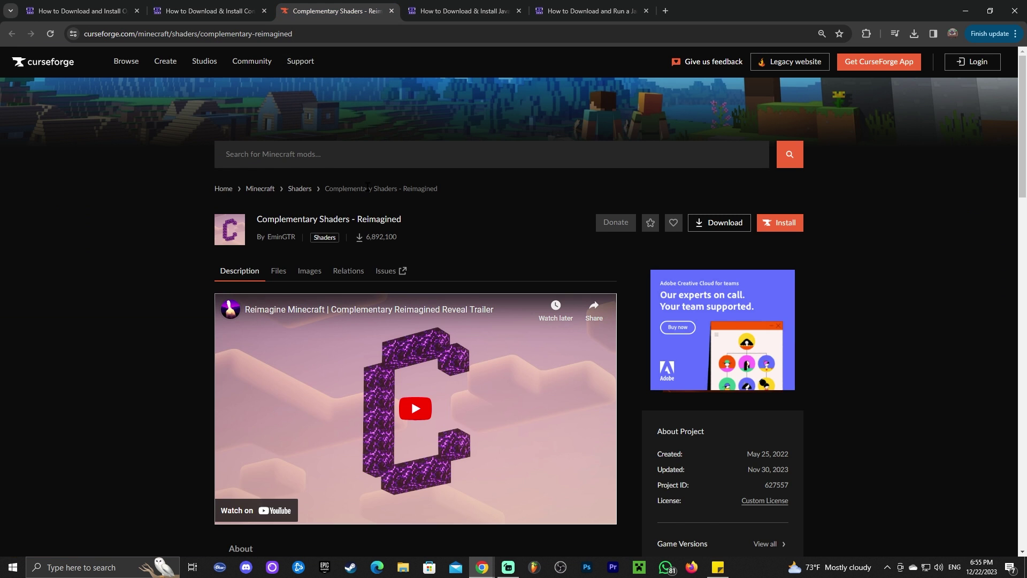
In the Files list, choose Download from the r5.1.1 row's options menu.
{"action": "left_click", "coordinate": [279, 271]}
{"action": "scroll", "coordinate": [300, 256], "scroll_direction": "down", "scroll_amount": 4}
{"action": "scroll", "coordinate": [314, 257], "scroll_direction": "up", "scroll_amount": 2}
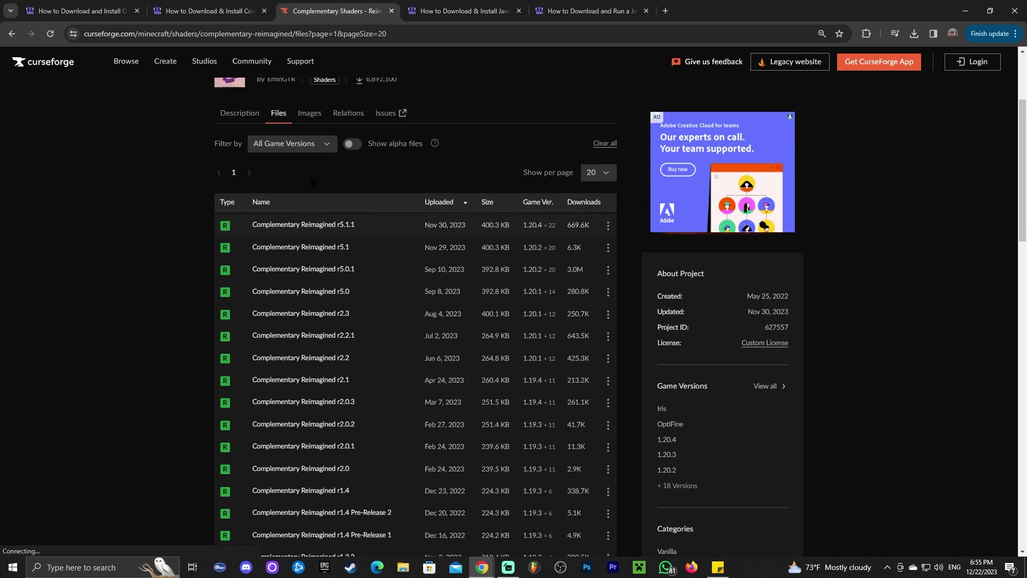
{"action": "scroll", "coordinate": [412, 246], "scroll_direction": "up", "scroll_amount": 2}
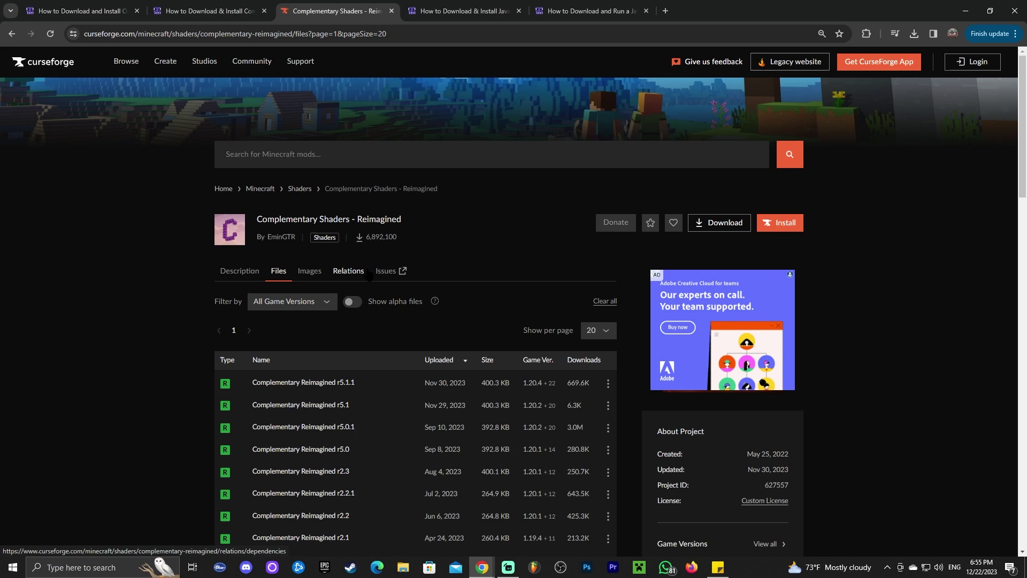
{"action": "scroll", "coordinate": [457, 226], "scroll_direction": "down", "scroll_amount": 2}
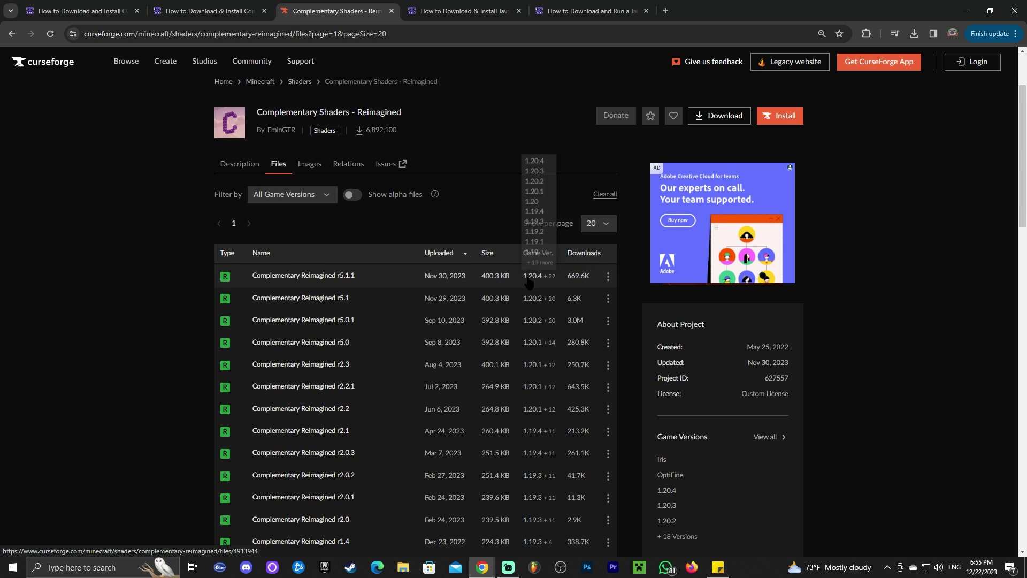
{"action": "left_click", "coordinate": [608, 276]}
{"action": "left_click", "coordinate": [642, 319]}
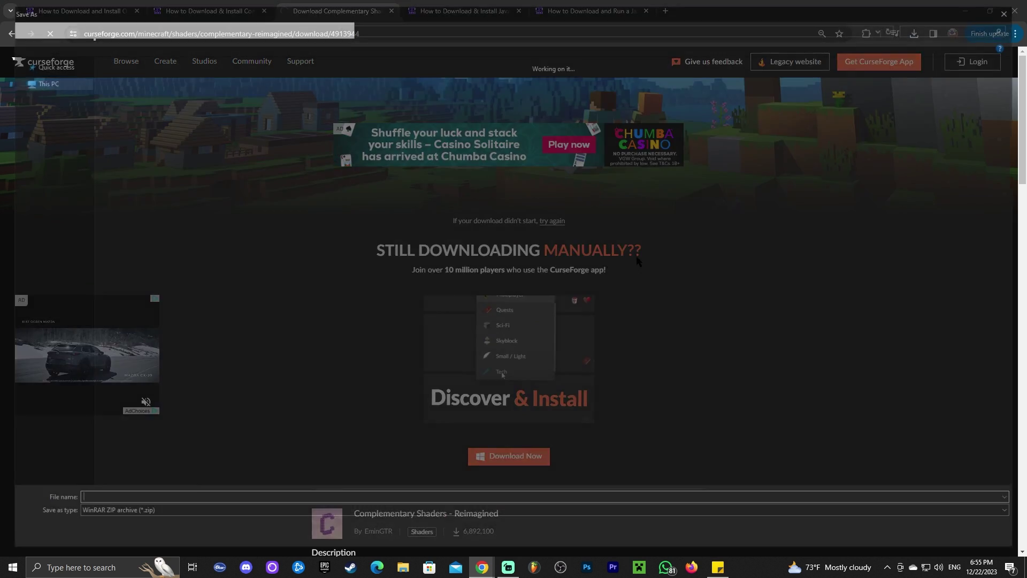
Save ComplementaryReimagined_r5.1.1 zip and drag it from the downloads list onto the desktop.
{"action": "left_click", "coordinate": [936, 538]}
{"action": "left_click_drag", "start_coordinate": [362, 10], "coordinate": [796, 43]}
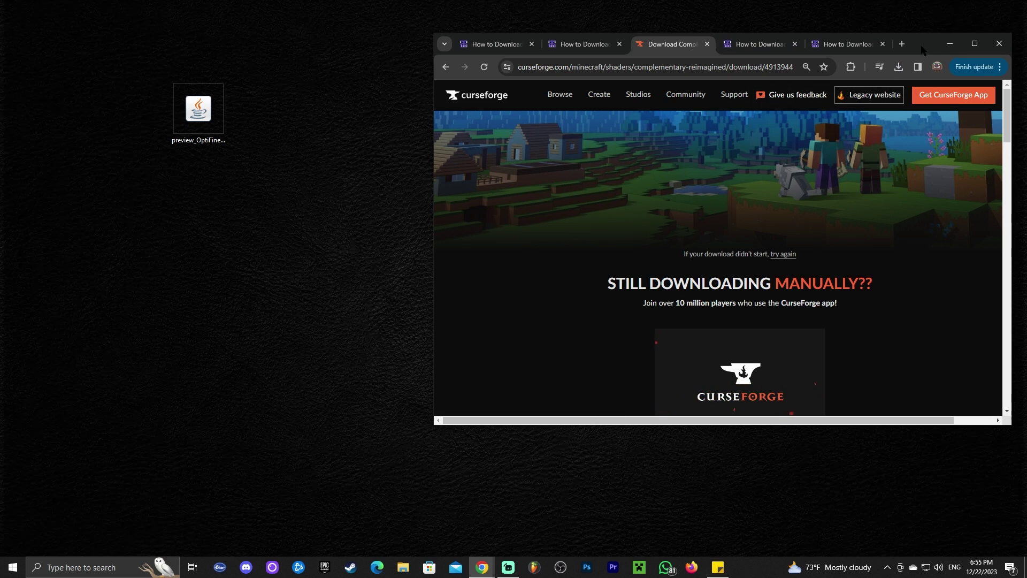
{"action": "left_click", "coordinate": [898, 66]}
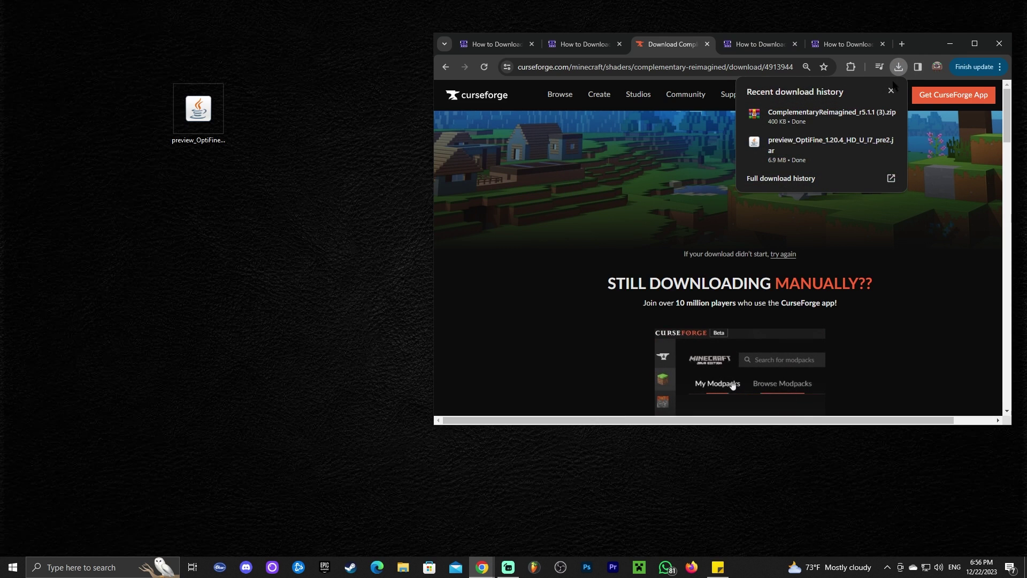
{"action": "left_click_drag", "start_coordinate": [823, 115], "coordinate": [310, 123]}
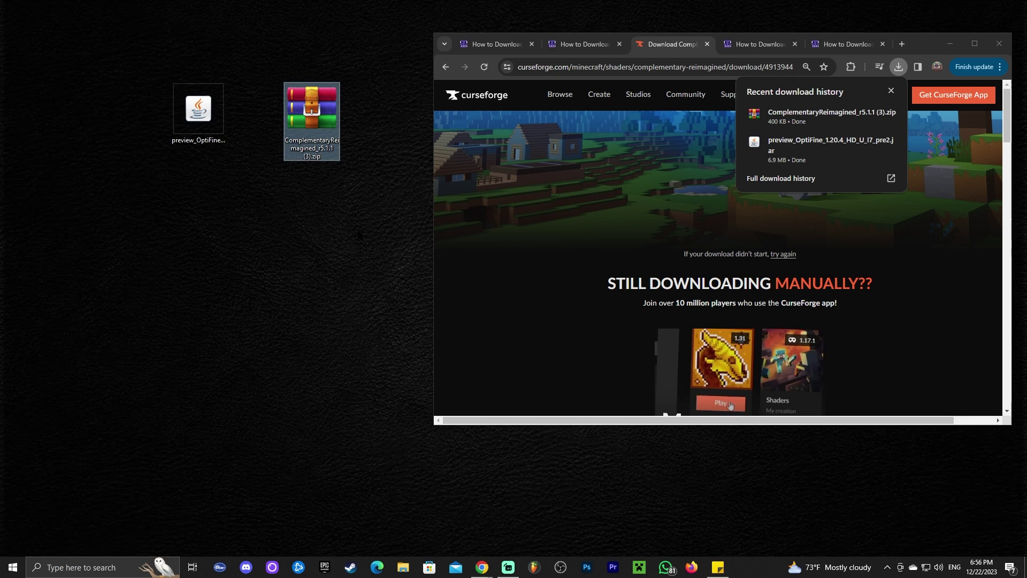
Minimize Chrome and move the OptiFine jar and shader zip to the desktop centre.
{"action": "left_click", "coordinate": [949, 43]}
{"action": "left_click_drag", "start_coordinate": [380, 46], "coordinate": [112, 163]}
{"action": "left_click_drag", "start_coordinate": [265, 118], "coordinate": [602, 276]}
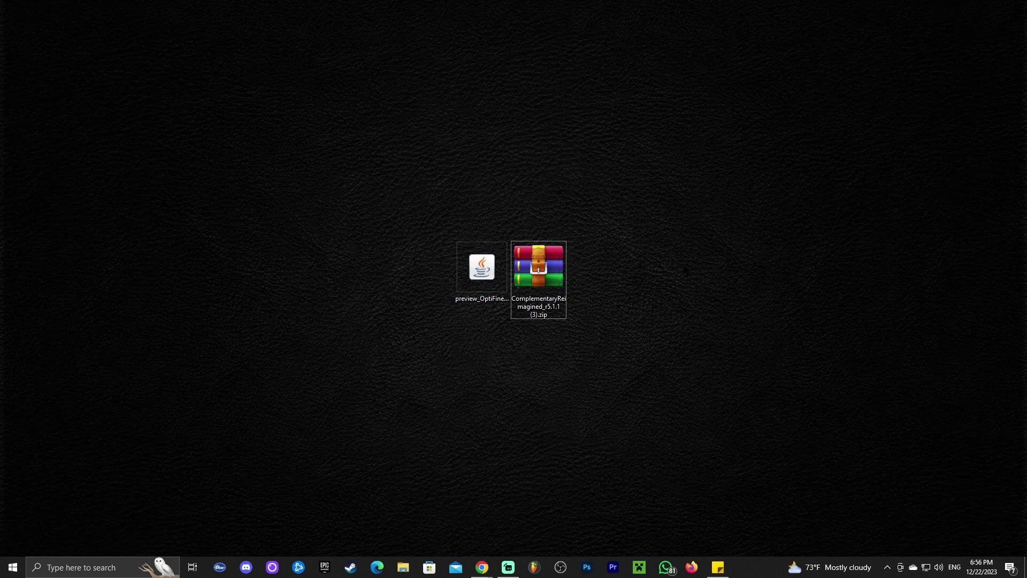
Run the OptiFine jar with Java(TM) Platform SE binary to launch the 1.20.4 installer, then return to Chrome.
{"action": "left_click_drag", "start_coordinate": [481, 267], "coordinate": [482, 188]}
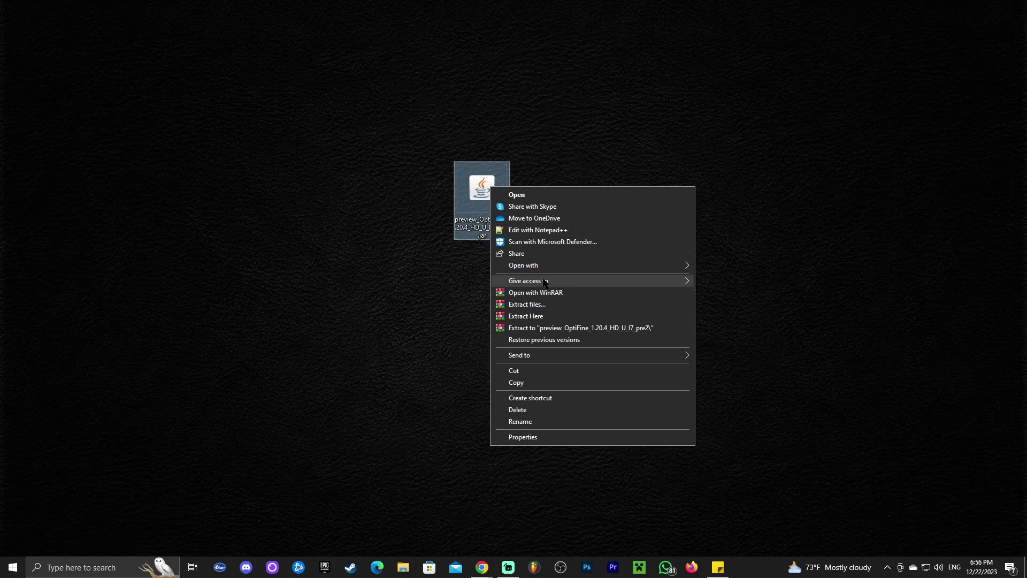
{"action": "mouse_move", "coordinate": [567, 266]}
{"action": "left_click", "coordinate": [770, 267]}
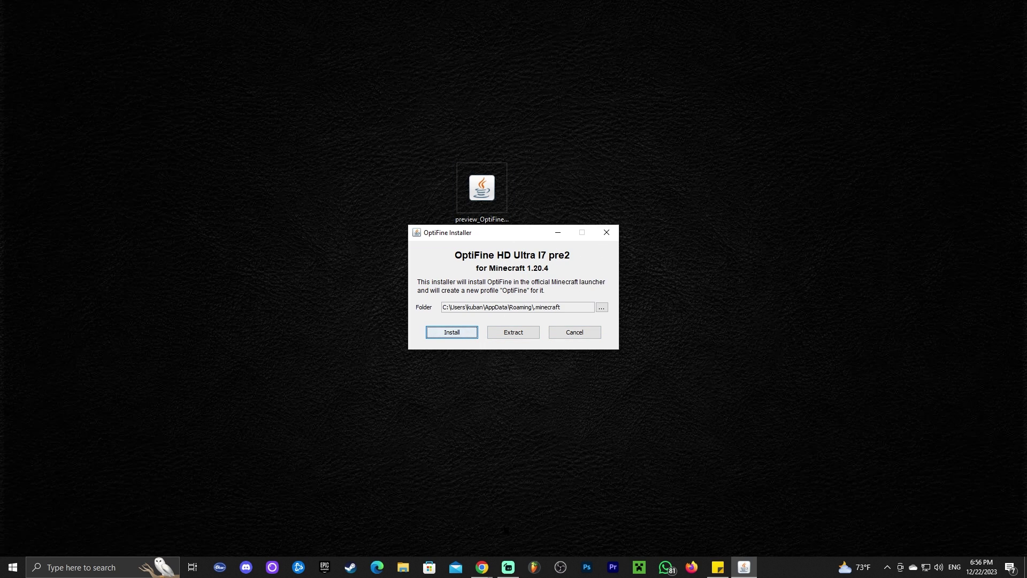
{"action": "left_click", "coordinate": [455, 513]}
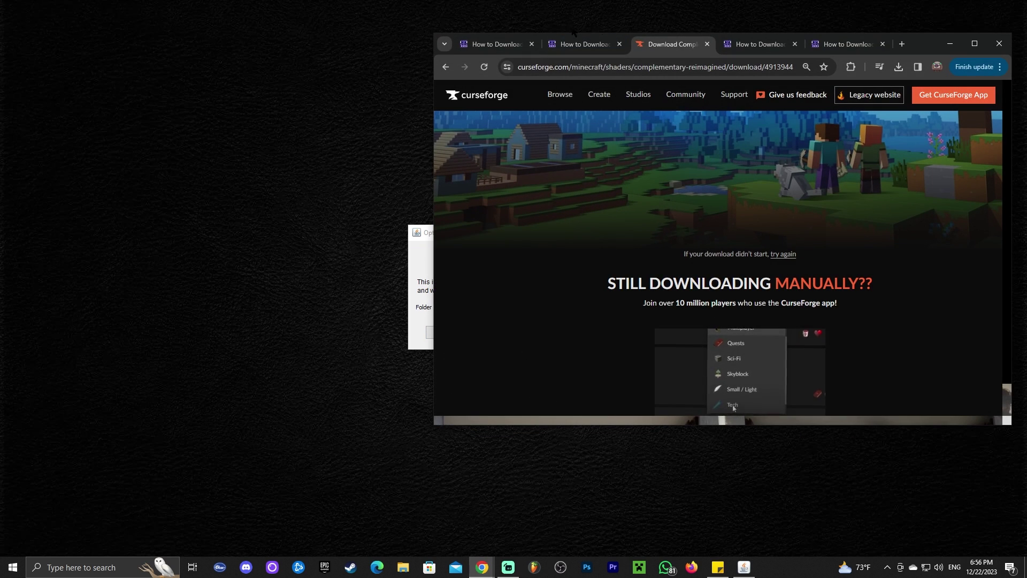
Enlarge Chrome and read through the itzCuba Java 17 guide.
{"action": "double_click", "coordinate": [759, 44]}
{"action": "scroll", "coordinate": [441, 200], "scroll_direction": "down", "scroll_amount": 20}
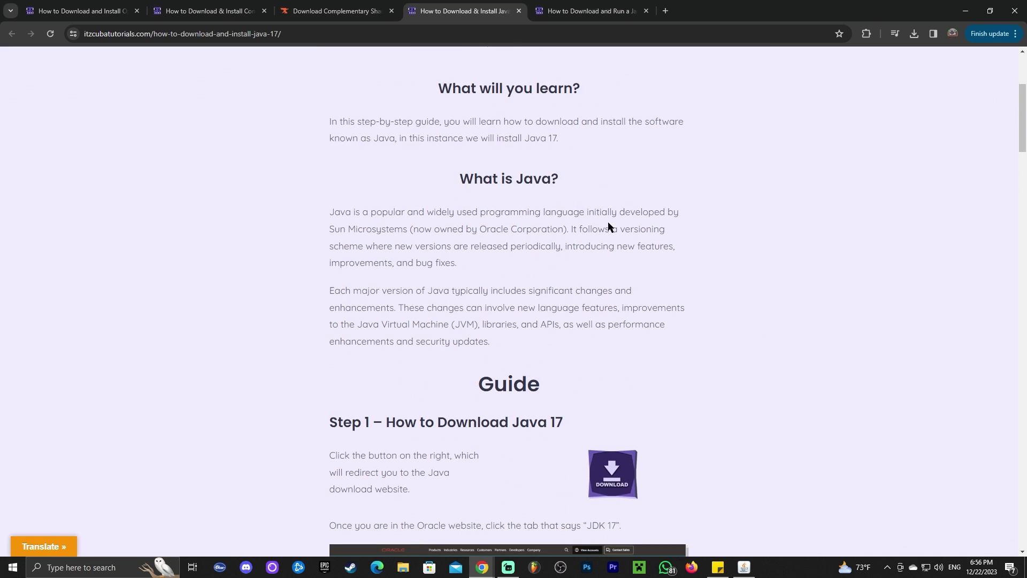
{"action": "scroll", "coordinate": [809, 403], "scroll_direction": "up", "scroll_amount": 20}
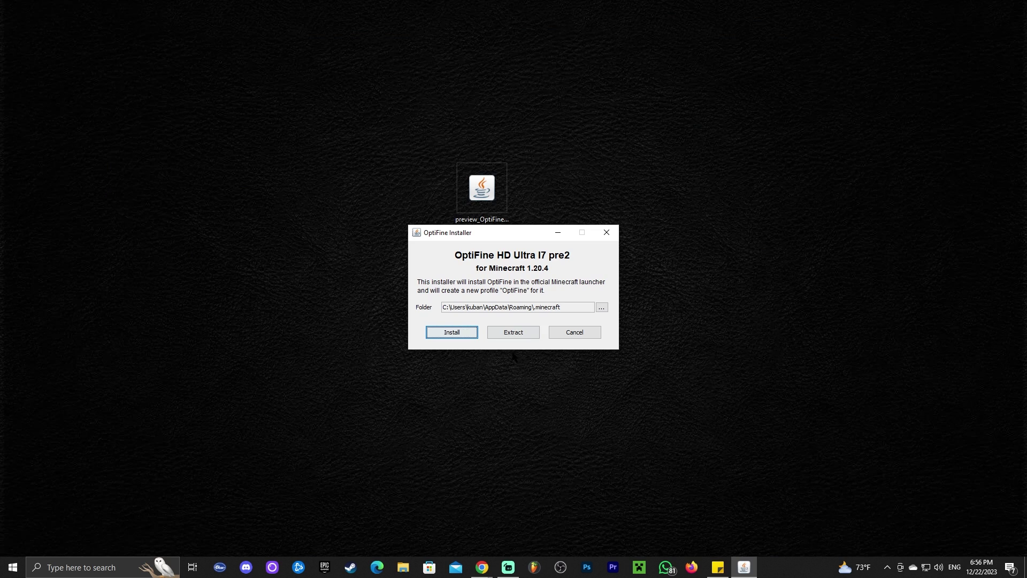
{"action": "mouse_move", "coordinate": [481, 568]}
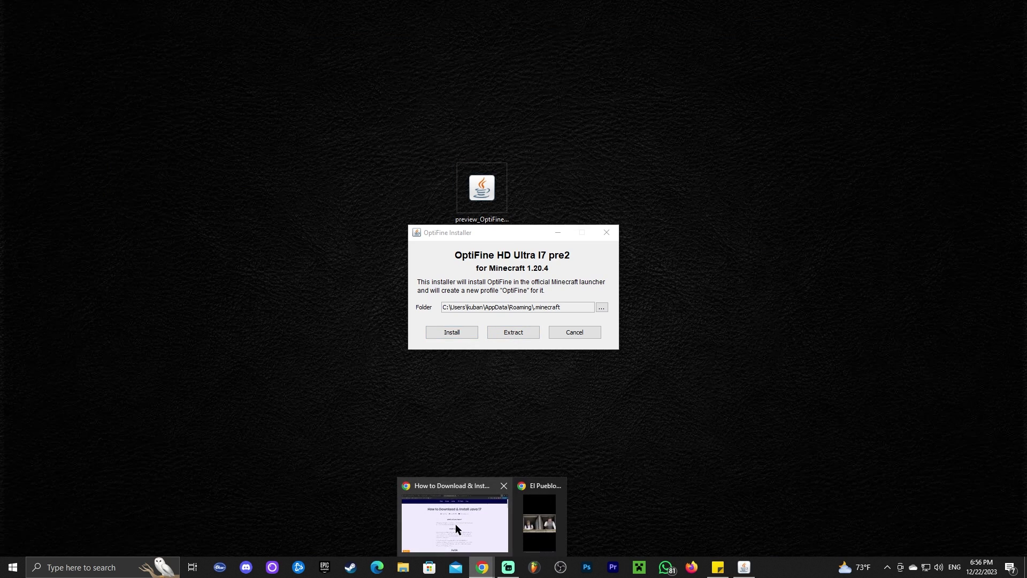
{"action": "left_click", "coordinate": [455, 524]}
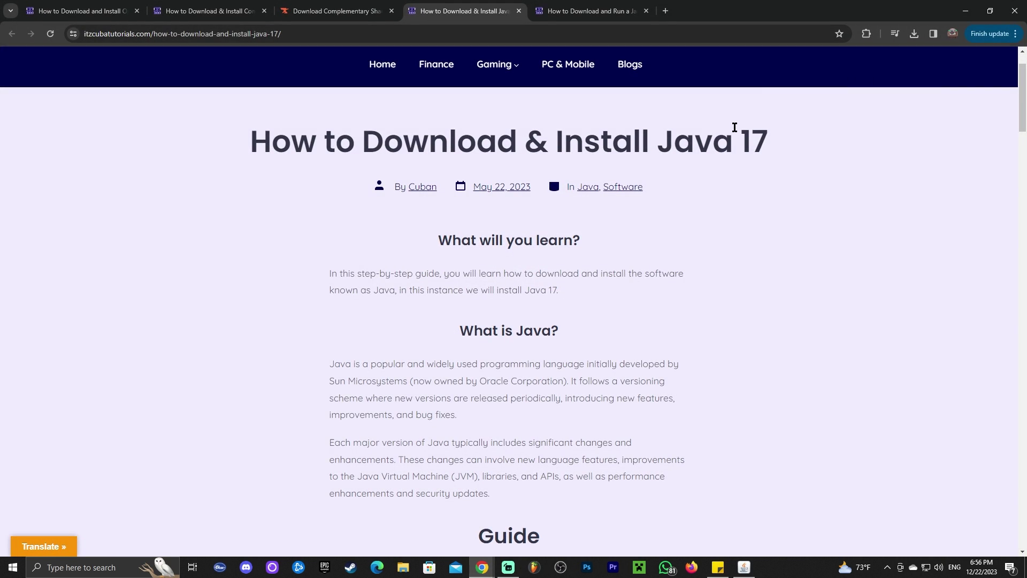
{"action": "scroll", "coordinate": [734, 127], "scroll_direction": "down", "scroll_amount": 20}
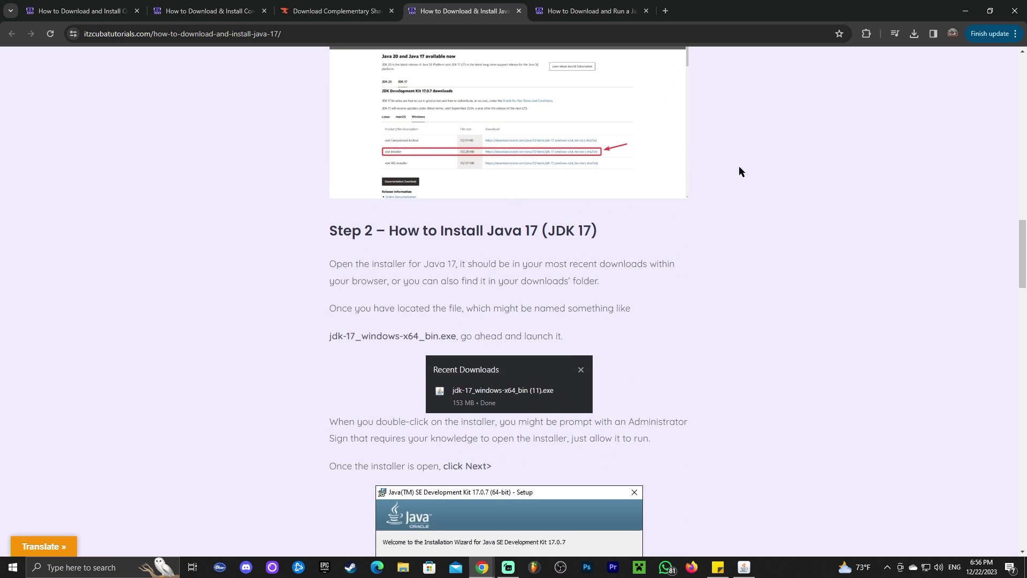
{"action": "scroll", "coordinate": [739, 166], "scroll_direction": "up", "scroll_amount": 14}
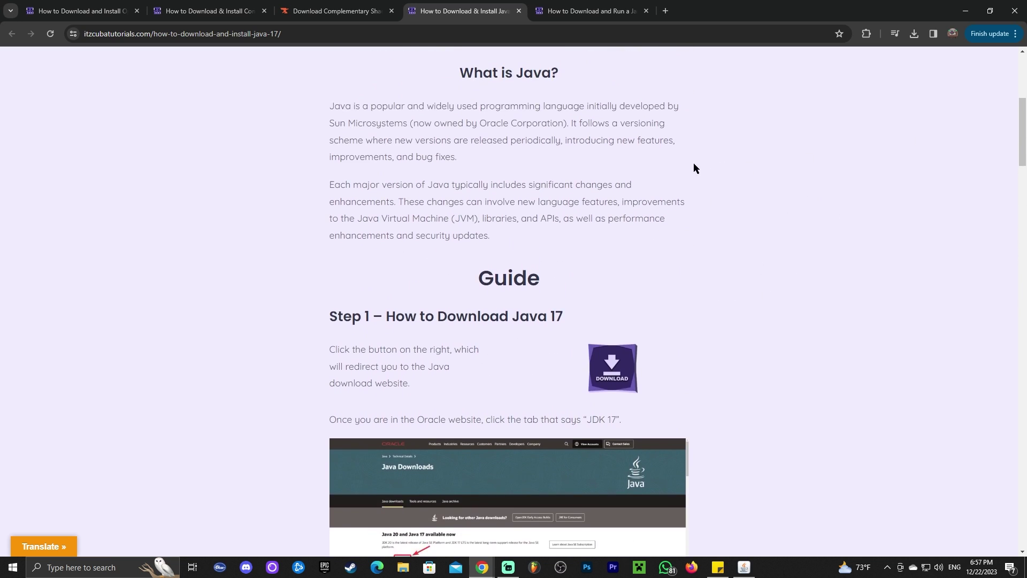
{"action": "scroll", "coordinate": [693, 168], "scroll_direction": "down", "scroll_amount": 15}
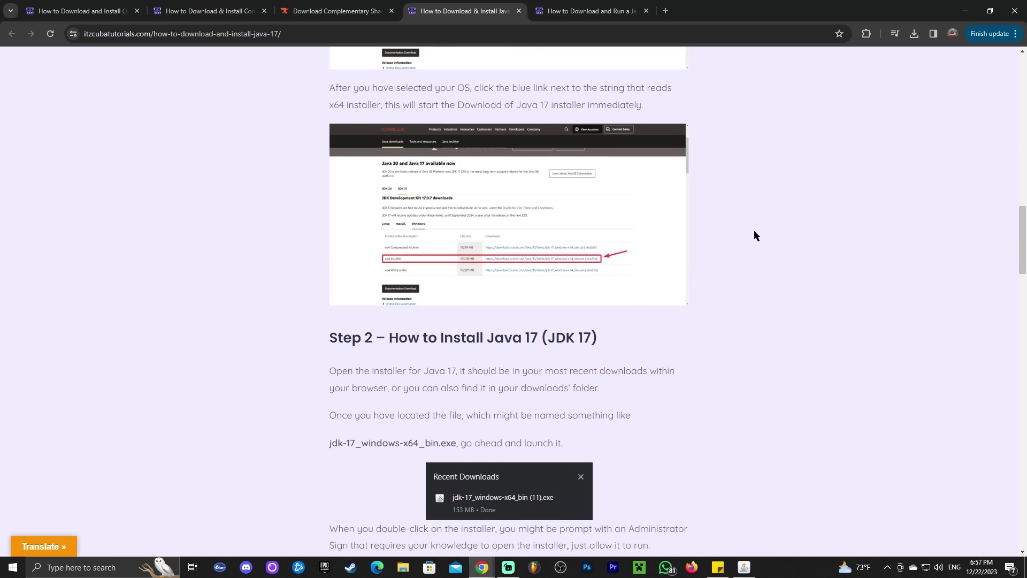
{"action": "scroll", "coordinate": [754, 236], "scroll_direction": "down", "scroll_amount": 9}
{"action": "scroll", "coordinate": [606, 228], "scroll_direction": "down", "scroll_amount": 6}
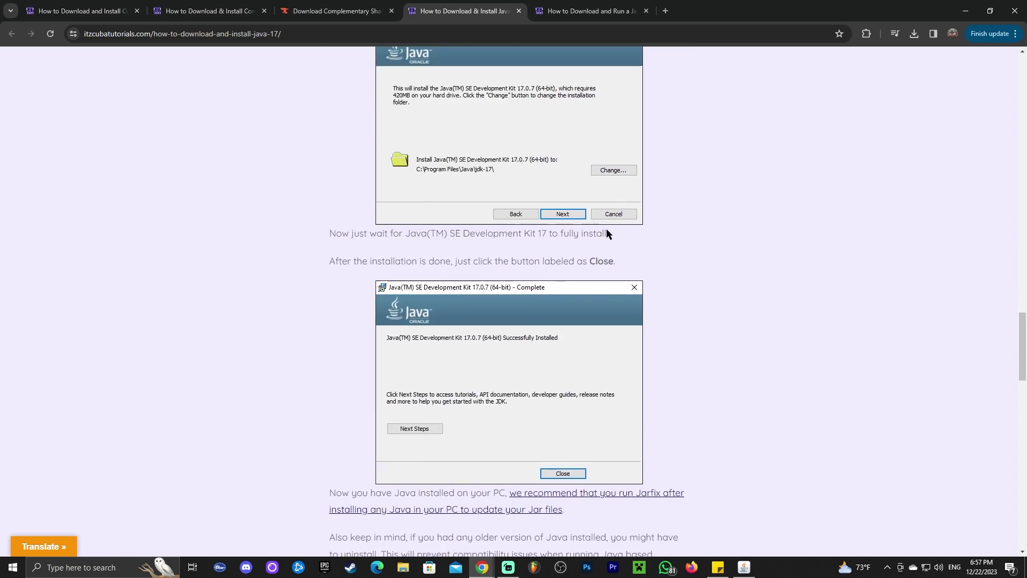
{"action": "scroll", "coordinate": [837, 371], "scroll_direction": "up", "scroll_amount": 10}
Read the Jarfix guide, flipping back briefly to the Java 17 guide.
{"action": "left_click", "coordinate": [594, 11]}
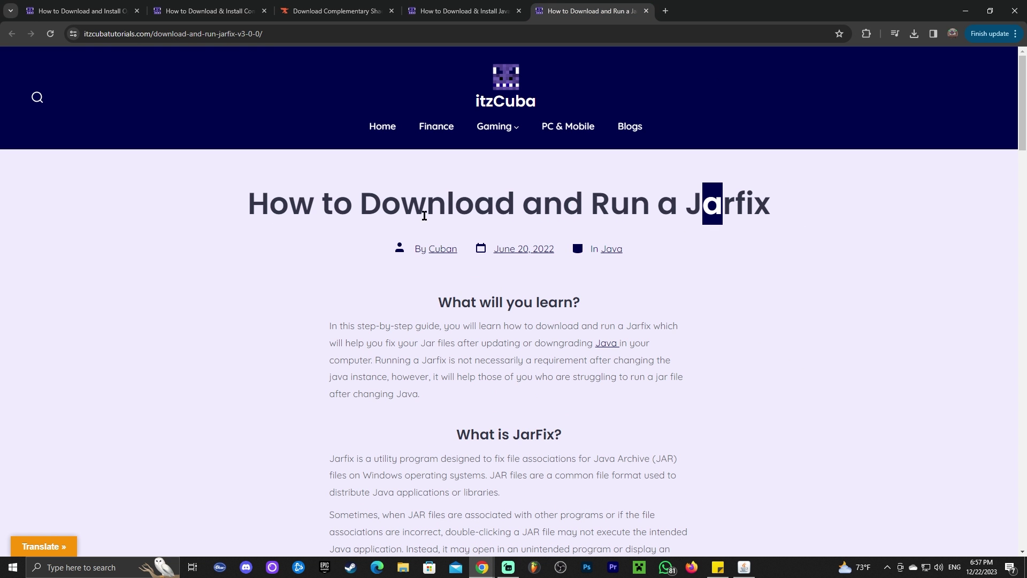
{"action": "scroll", "coordinate": [706, 238], "scroll_direction": "down", "scroll_amount": 10}
{"action": "scroll", "coordinate": [683, 248], "scroll_direction": "down", "scroll_amount": 7}
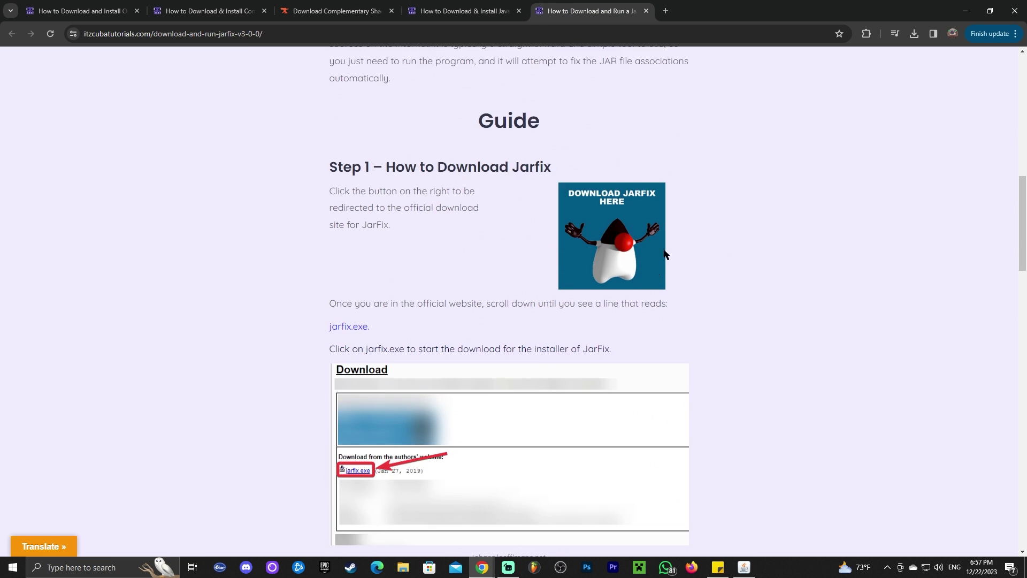
{"action": "scroll", "coordinate": [656, 262], "scroll_direction": "up", "scroll_amount": 6}
{"action": "key", "text": "ctrl+shift+Tab"}
{"action": "scroll", "coordinate": [763, 178], "scroll_direction": "up", "scroll_amount": 12}
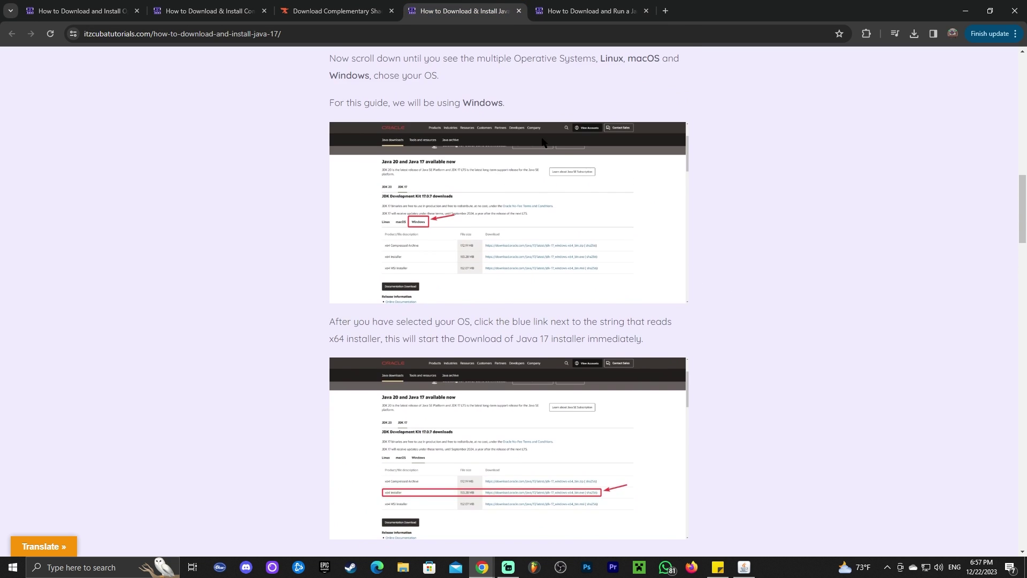
{"action": "key", "text": "ctrl+Tab"}
Peek at the desktop, then restore Chrome full-screen on the Jarfix guide.
{"action": "double_click", "coordinate": [870, 5]}
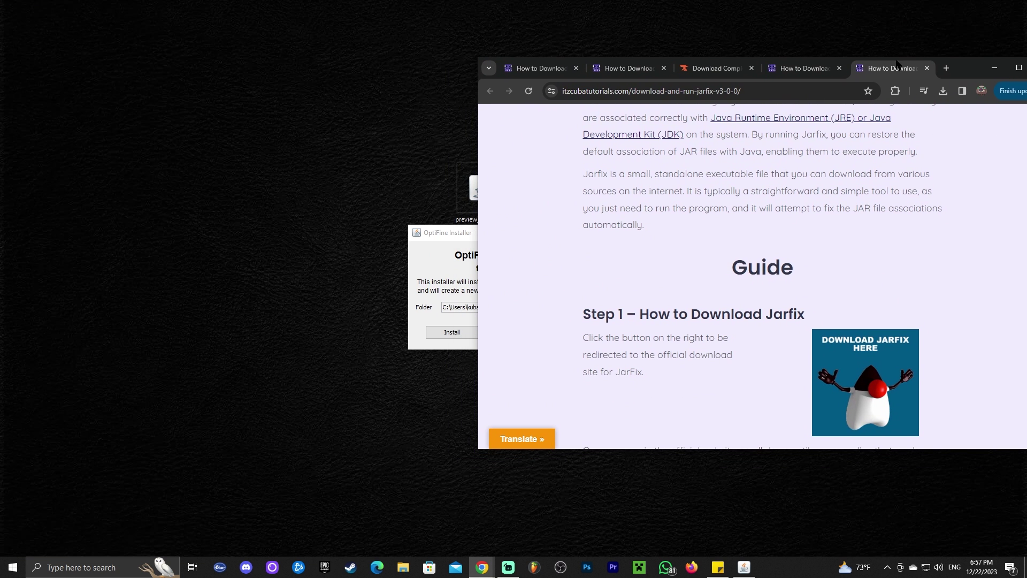
{"action": "key", "text": "super+d"}
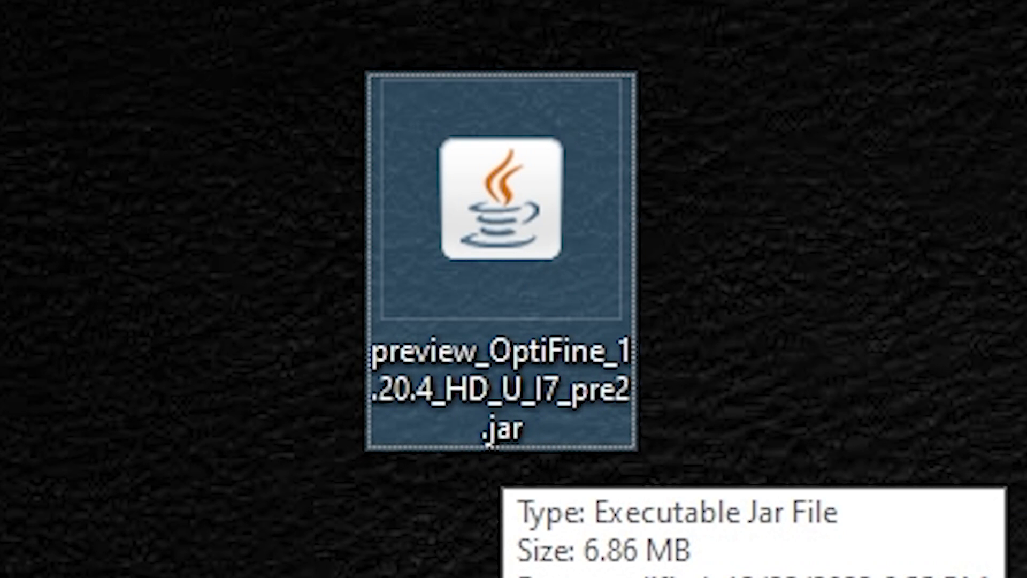
{"action": "key", "text": "super+d"}
{"action": "scroll", "coordinate": [748, 230], "scroll_direction": "down", "scroll_amount": 5}
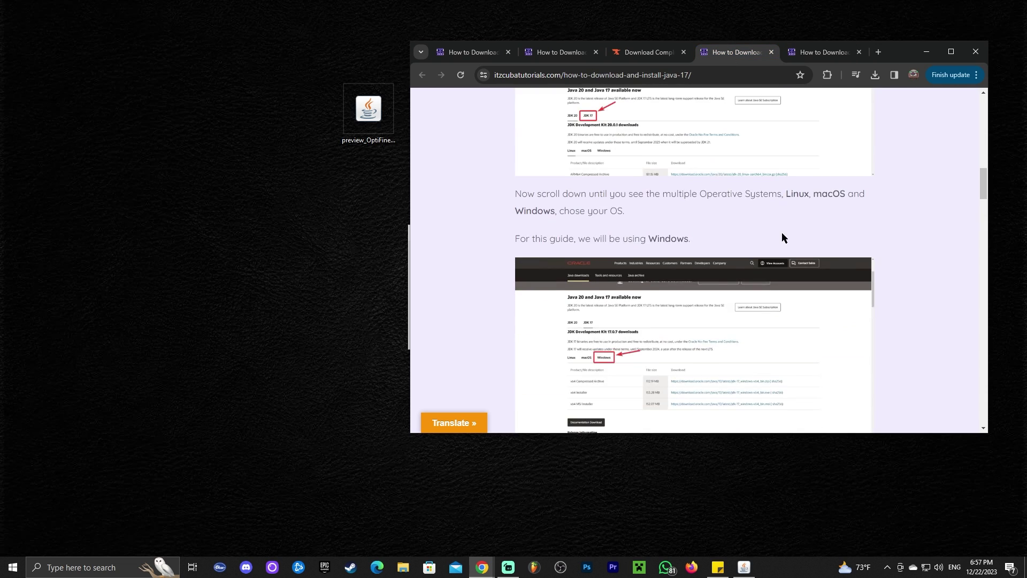
{"action": "scroll", "coordinate": [823, 177], "scroll_direction": "down", "scroll_amount": 9}
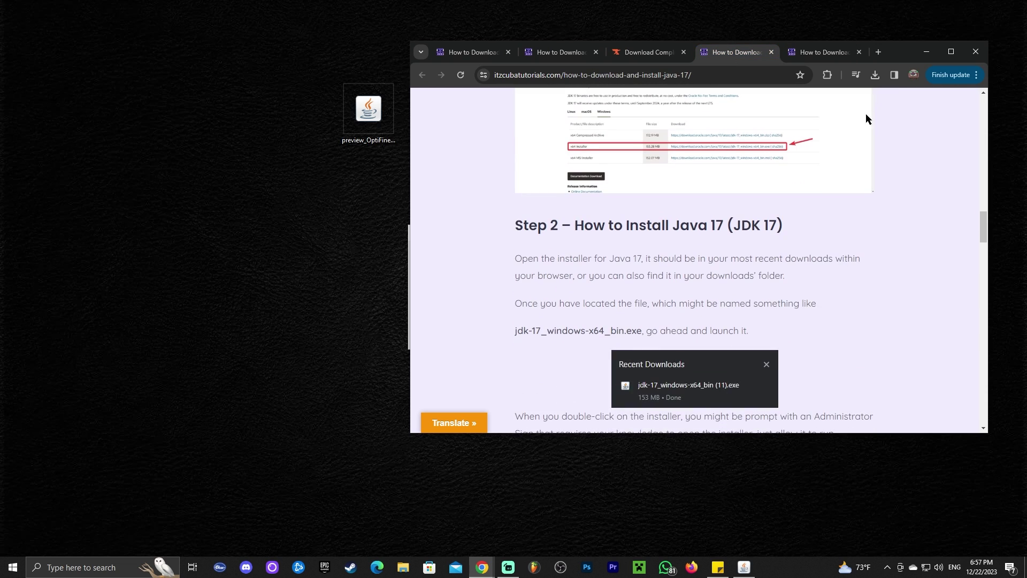
{"action": "left_click", "coordinate": [961, 52]}
{"action": "key", "text": "ctrl+Tab"}
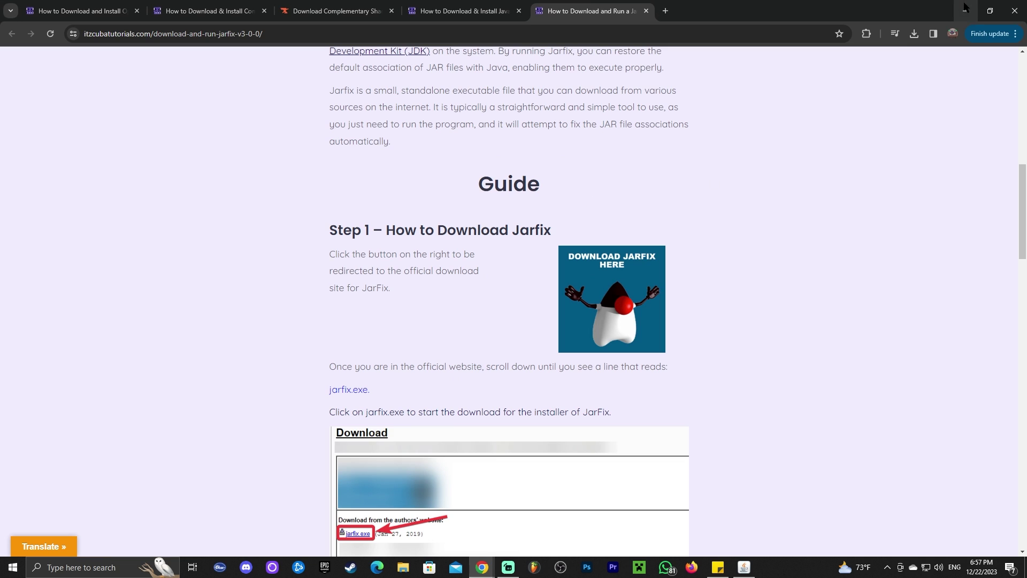
Hide Chrome, move the jar beside the installer, and install OptiFine into the Minecraft folder.
{"action": "left_click", "coordinate": [961, 11]}
{"action": "left_click_drag", "start_coordinate": [369, 115], "coordinate": [427, 195]}
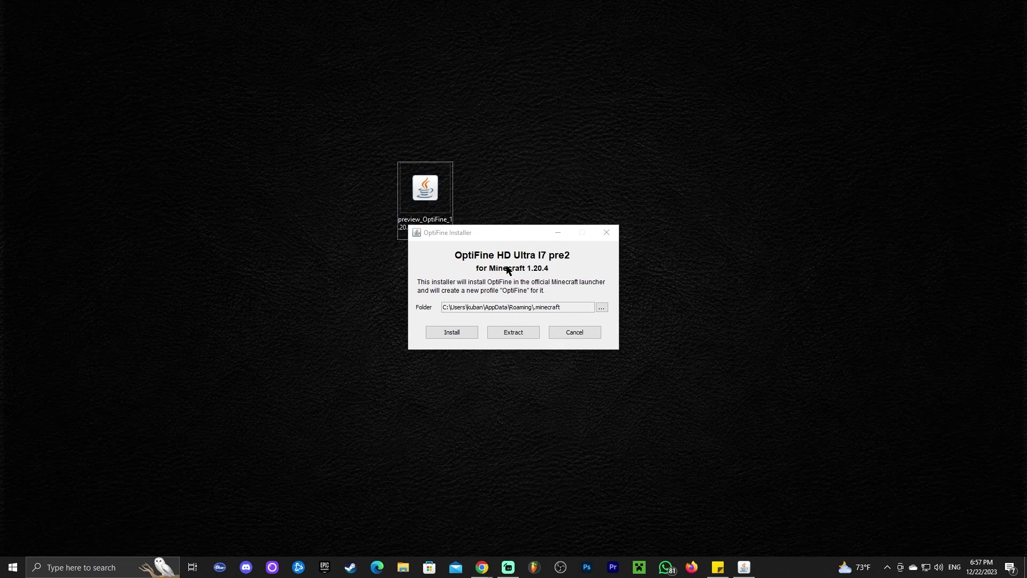
{"action": "left_click", "coordinate": [454, 334]}
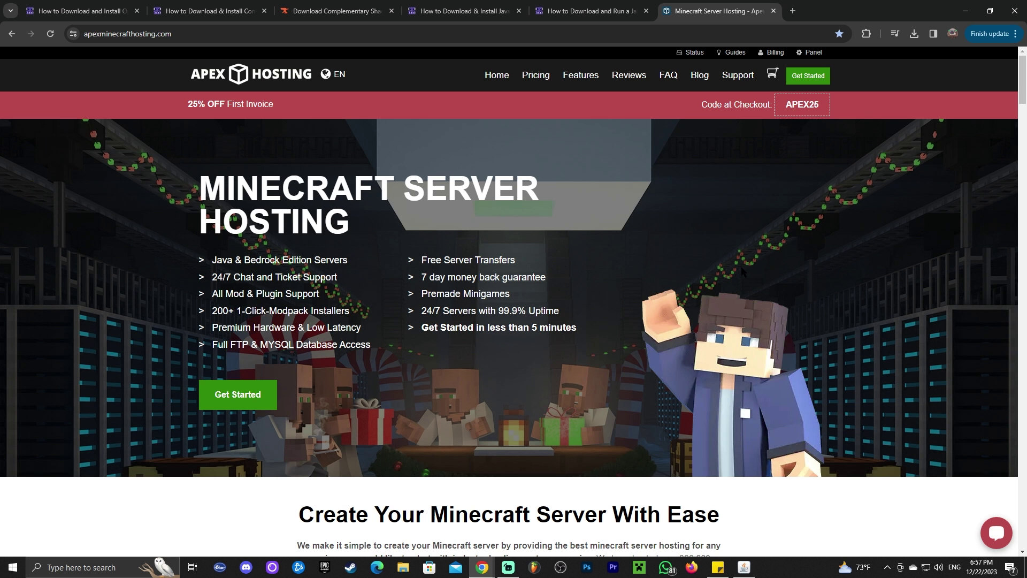
{"action": "scroll", "coordinate": [564, 236], "scroll_direction": "down", "scroll_amount": 5}
{"action": "scroll", "coordinate": [791, 300], "scroll_direction": "down", "scroll_amount": 2}
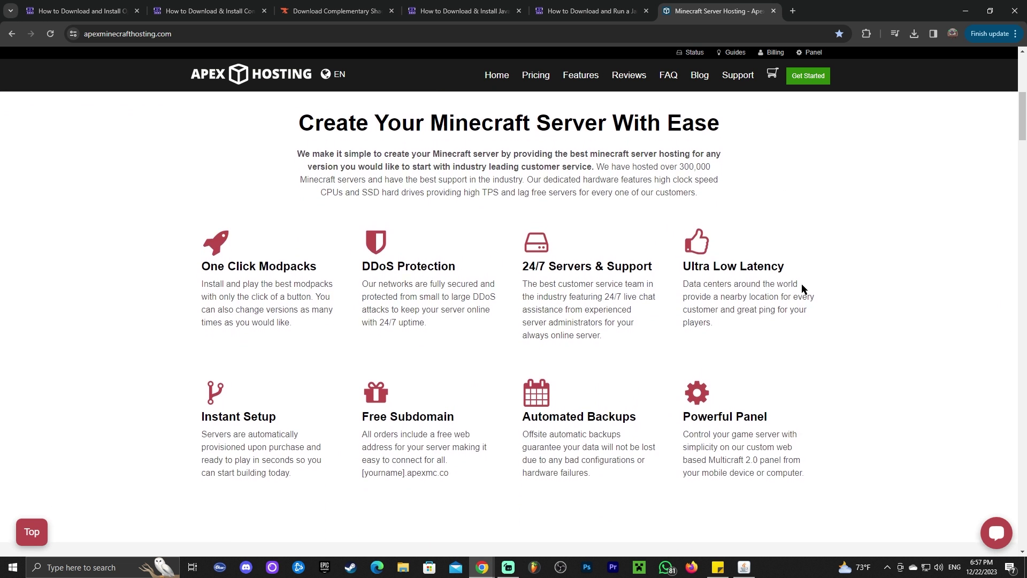
{"action": "scroll", "coordinate": [472, 240], "scroll_direction": "up", "scroll_amount": 7}
{"action": "scroll", "coordinate": [746, 235], "scroll_direction": "down", "scroll_amount": 8}
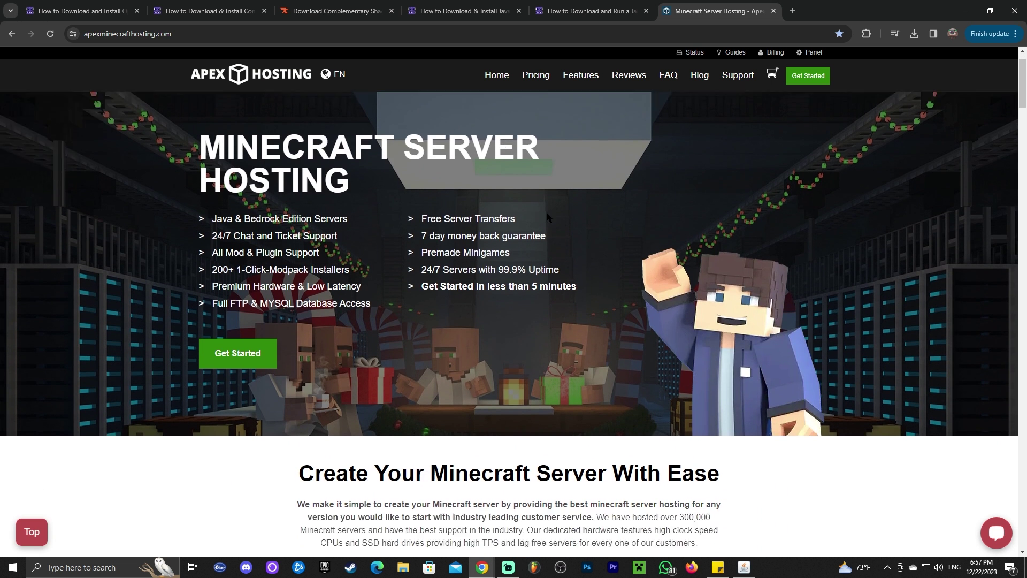
{"action": "scroll", "coordinate": [818, 272], "scroll_direction": "up", "scroll_amount": 8}
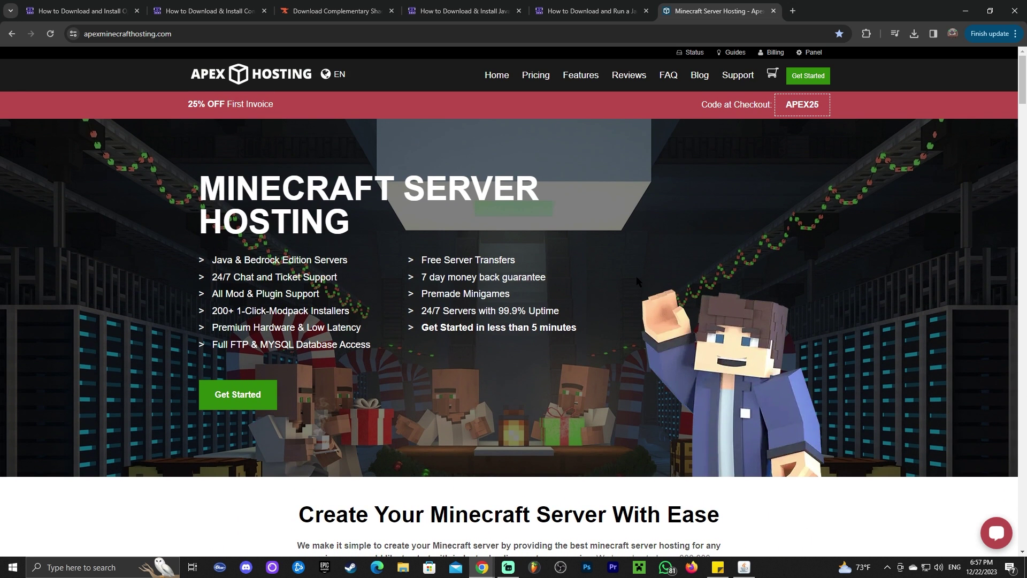
{"action": "double_click", "coordinate": [213, 260]}
{"action": "left_click", "coordinate": [262, 260]}
{"action": "scroll", "coordinate": [371, 232], "scroll_direction": "down", "scroll_amount": 3}
{"action": "scroll", "coordinate": [219, 118], "scroll_direction": "up", "scroll_amount": 3}
{"action": "scroll", "coordinate": [569, 232], "scroll_direction": "down", "scroll_amount": 10}
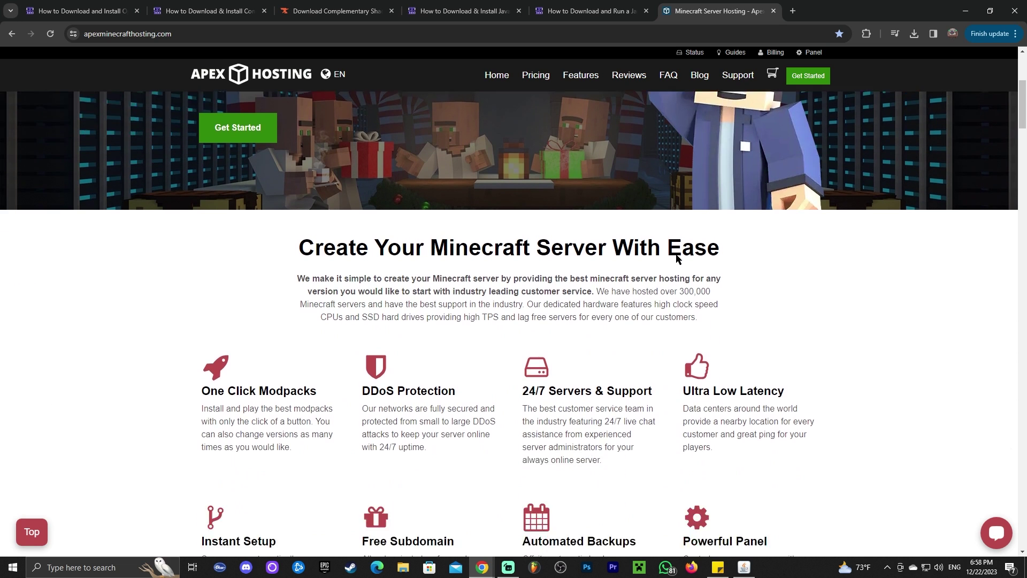
{"action": "scroll", "coordinate": [643, 232], "scroll_direction": "up", "scroll_amount": 10}
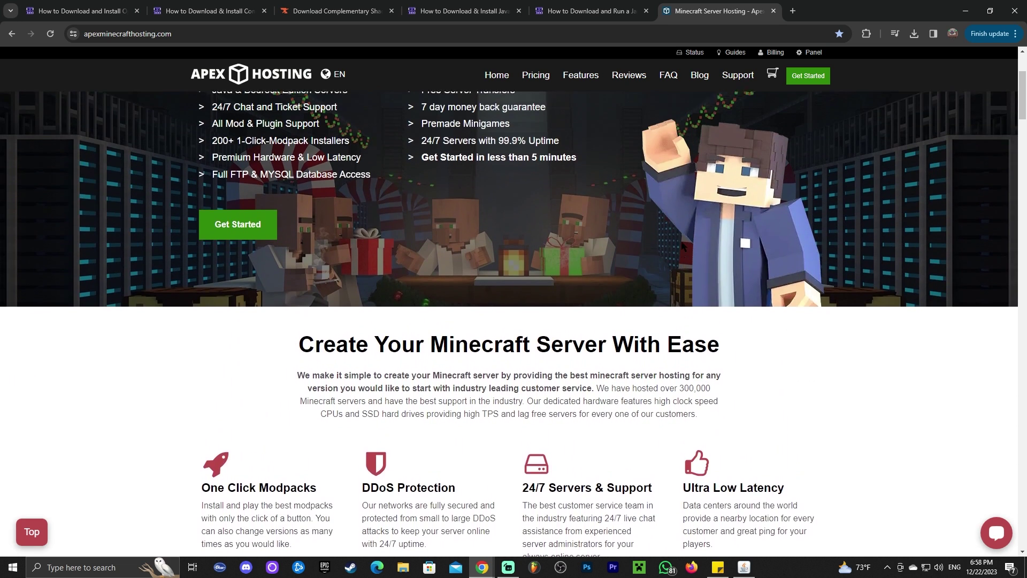
{"action": "scroll", "coordinate": [747, 306], "scroll_direction": "up", "scroll_amount": 1}
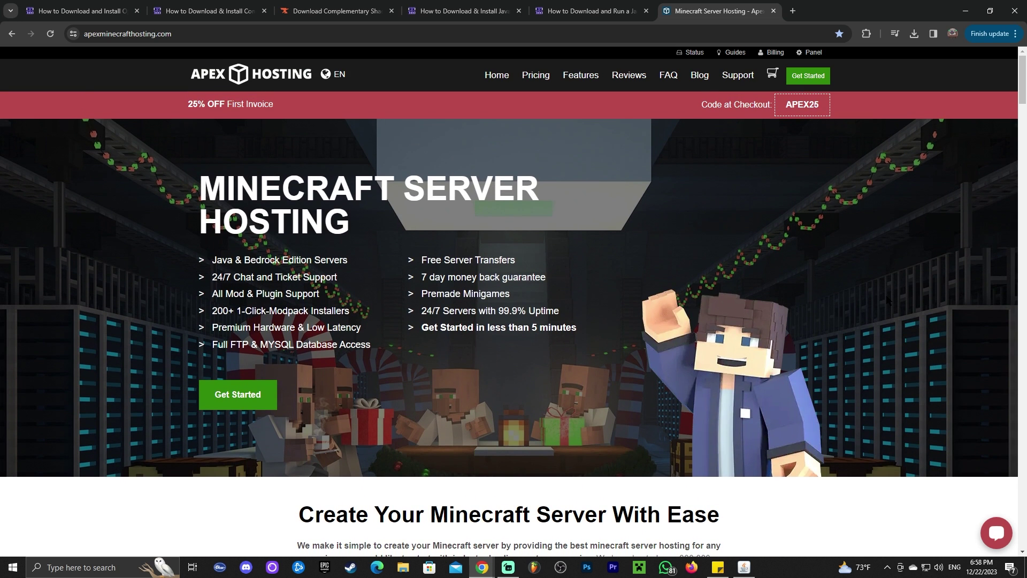
{"action": "scroll", "coordinate": [675, 321], "scroll_direction": "down", "scroll_amount": 5}
{"action": "scroll", "coordinate": [589, 294], "scroll_direction": "up", "scroll_amount": 5}
{"action": "left_click_drag", "start_coordinate": [191, 104], "coordinate": [340, 105]}
Dismiss the OptiFine success message and delete the OptiFine jar from the desktop.
{"action": "left_click", "coordinate": [350, 109]}
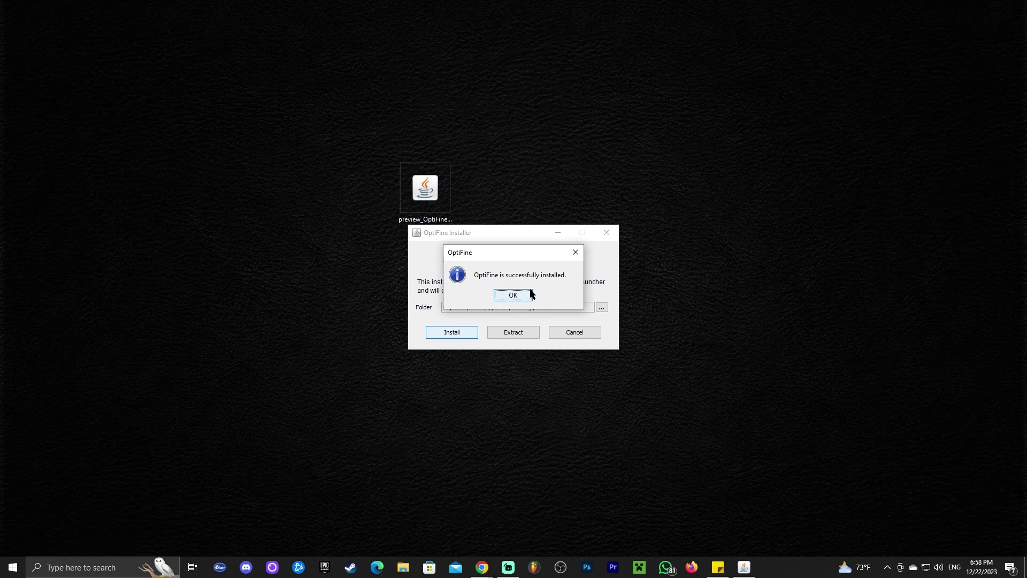
{"action": "left_click", "coordinate": [514, 296]}
{"action": "left_click", "coordinate": [426, 190]}
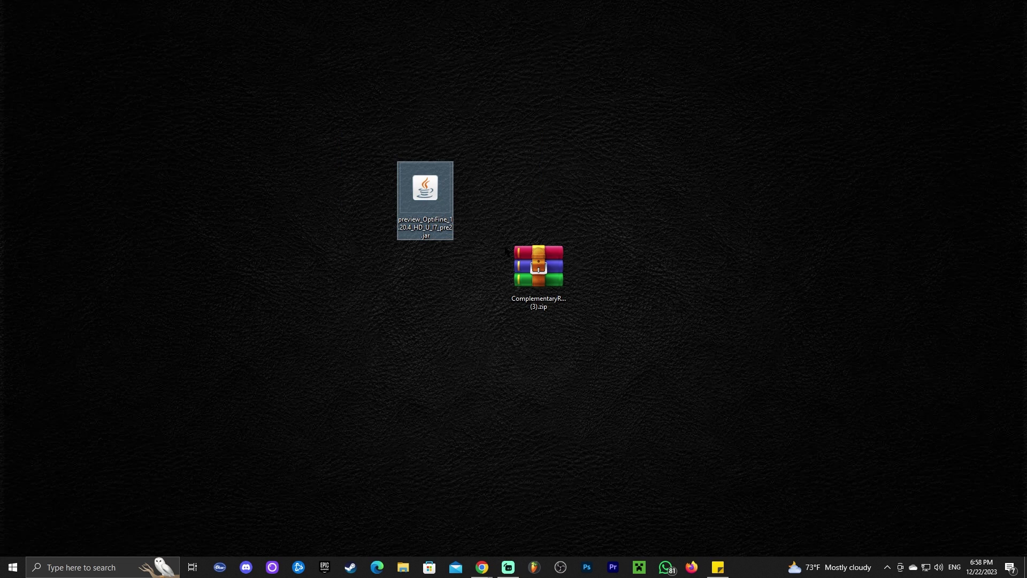
{"action": "key", "text": "Delete"}
Move the Complementary Reimagined zip into the jar's old spot and open the Minecraft Launcher.
{"action": "left_click", "coordinate": [539, 267]}
{"action": "left_click_drag", "start_coordinate": [539, 267], "coordinate": [369, 196]}
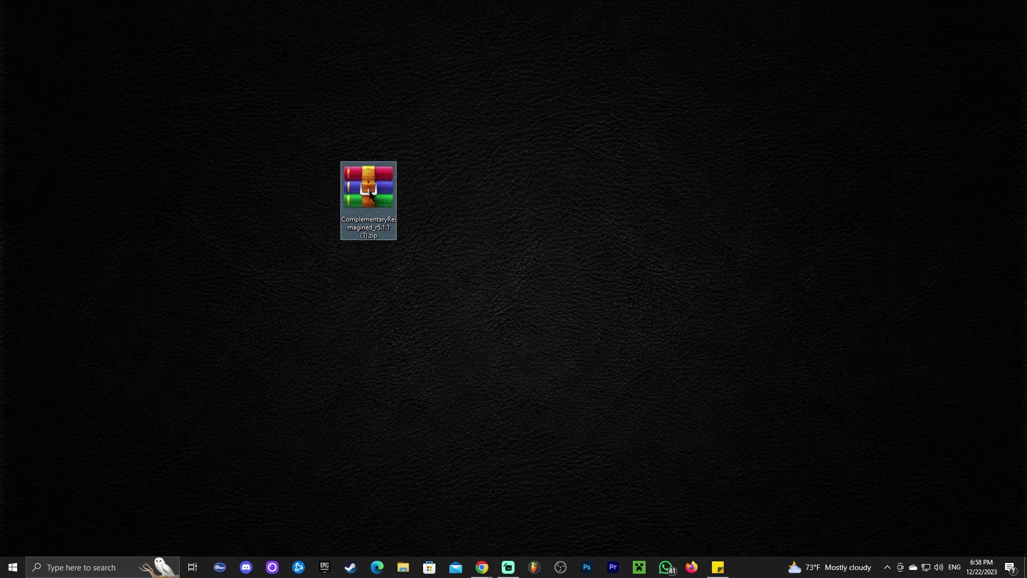
{"action": "left_click", "coordinate": [557, 290]}
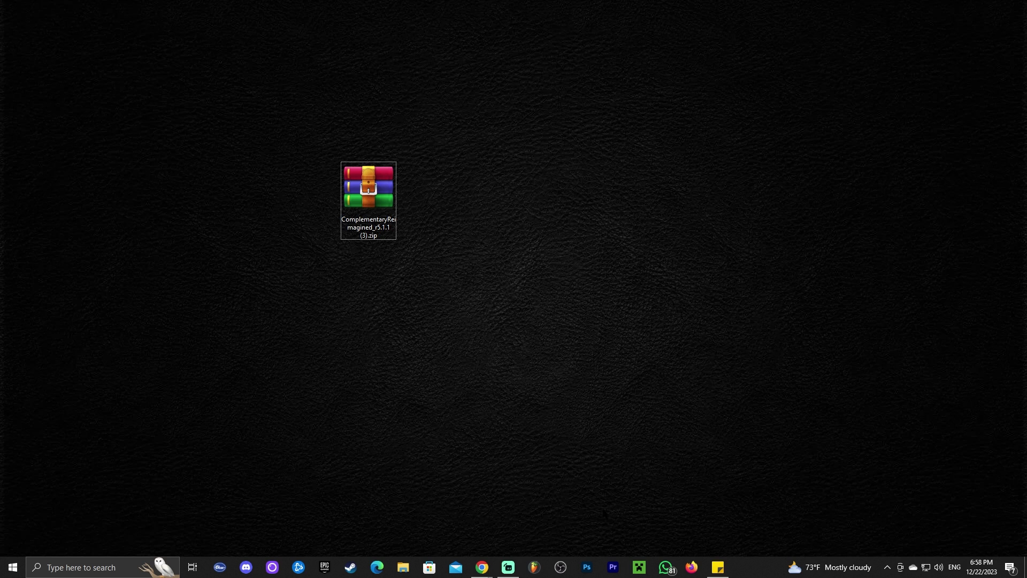
{"action": "left_click", "coordinate": [640, 568]}
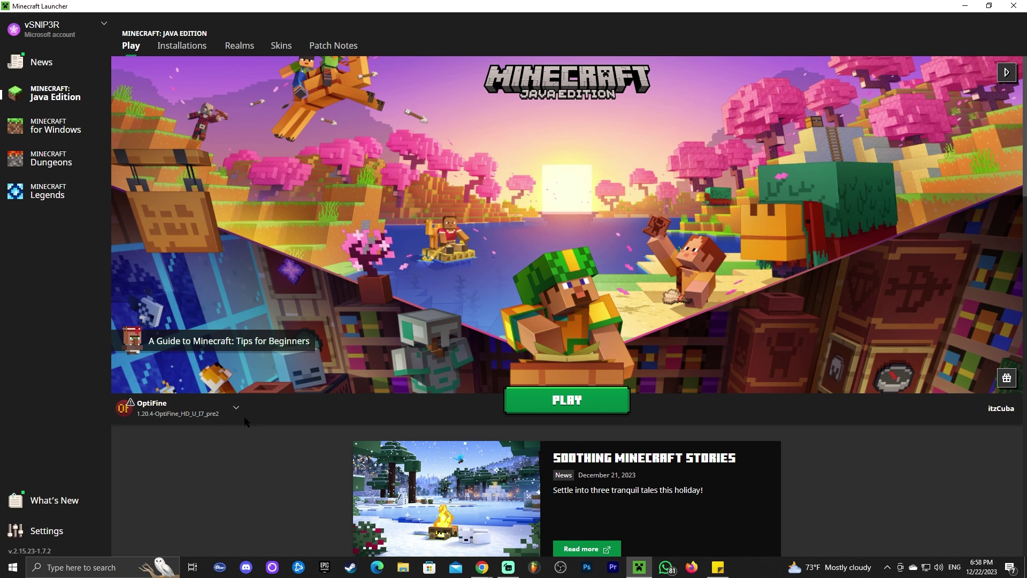
Check the Installations list, toggling modded installations off and back on.
{"action": "mouse_move", "coordinate": [158, 413]}
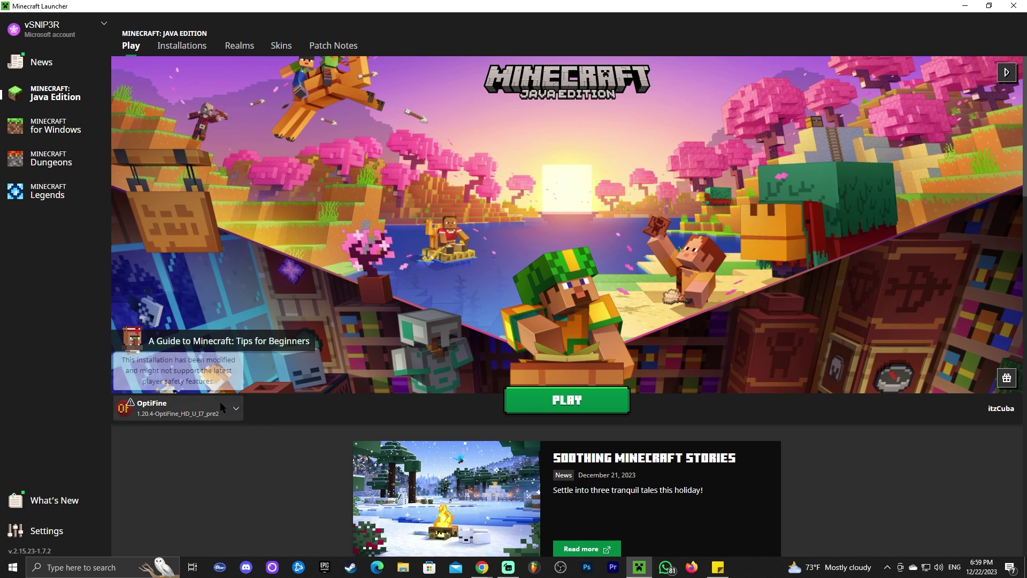
{"action": "left_click", "coordinate": [186, 51]}
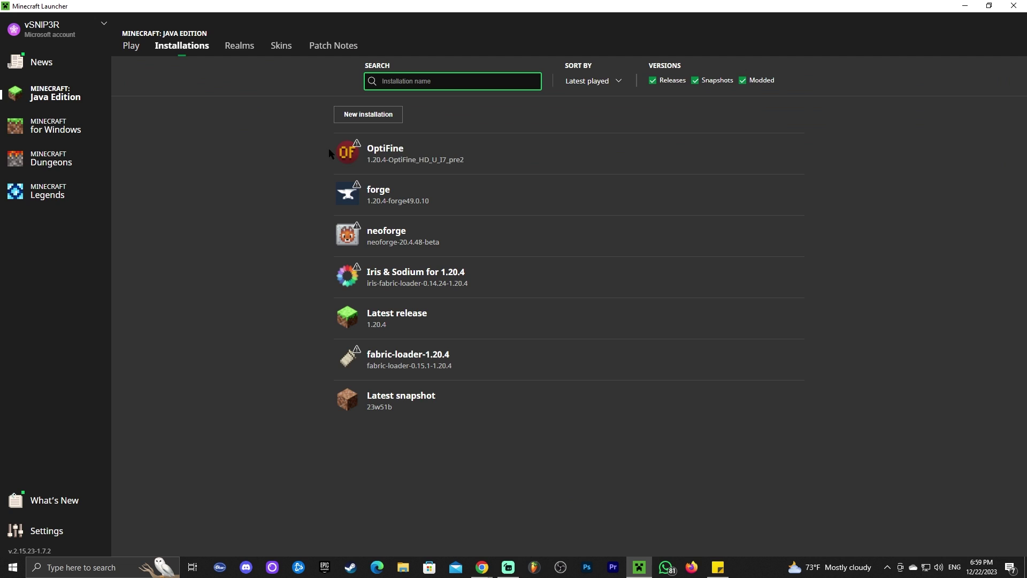
{"action": "left_click", "coordinate": [744, 81]}
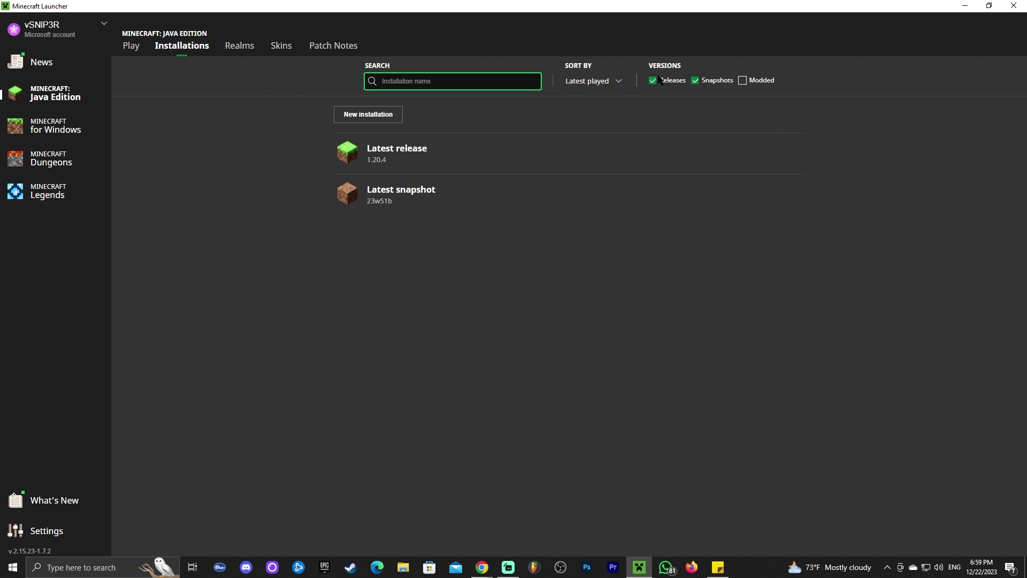
{"action": "left_click", "coordinate": [743, 80]}
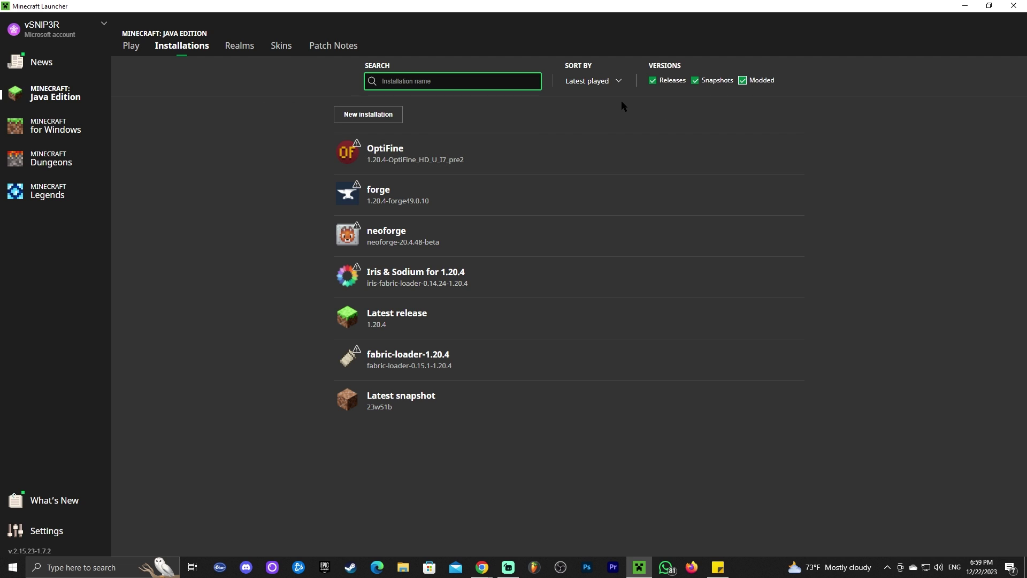
Confirm release 1.20.4-OptiFine is offered for a new installation, cancel it, and return to Play.
{"action": "left_click", "coordinate": [369, 115]}
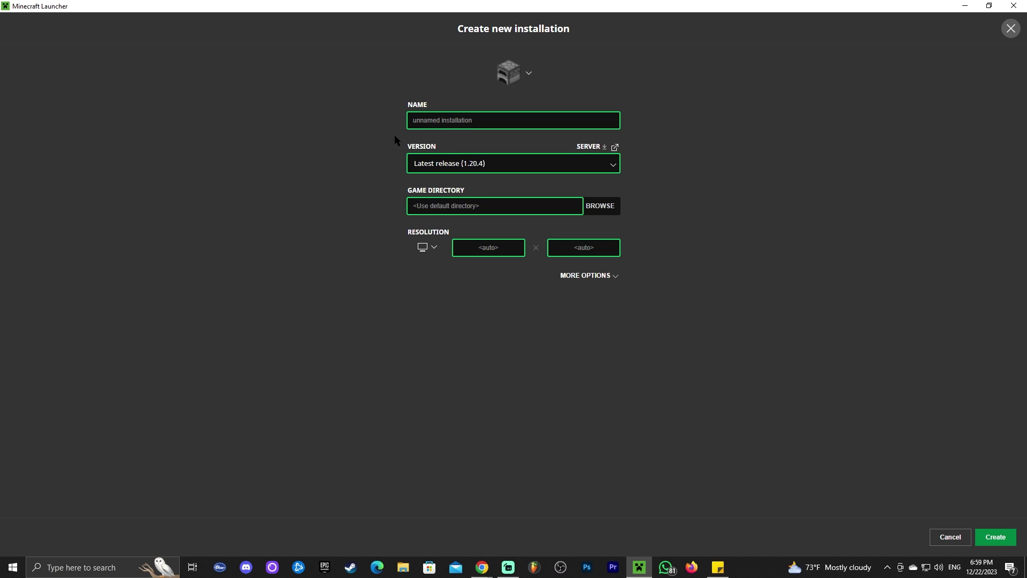
{"action": "left_click", "coordinate": [426, 164]}
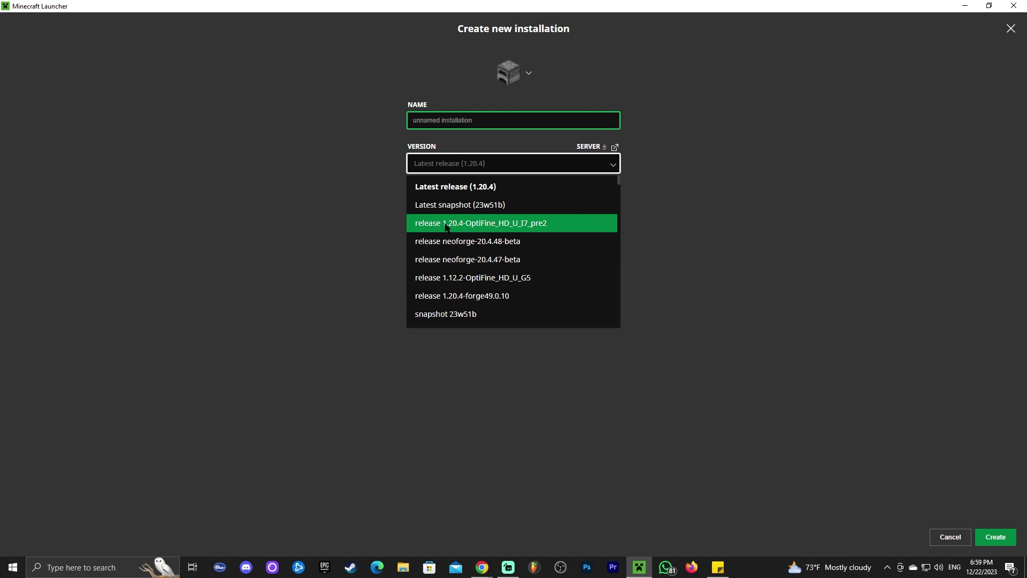
{"action": "left_click", "coordinate": [465, 223]}
{"action": "left_click", "coordinate": [443, 119]}
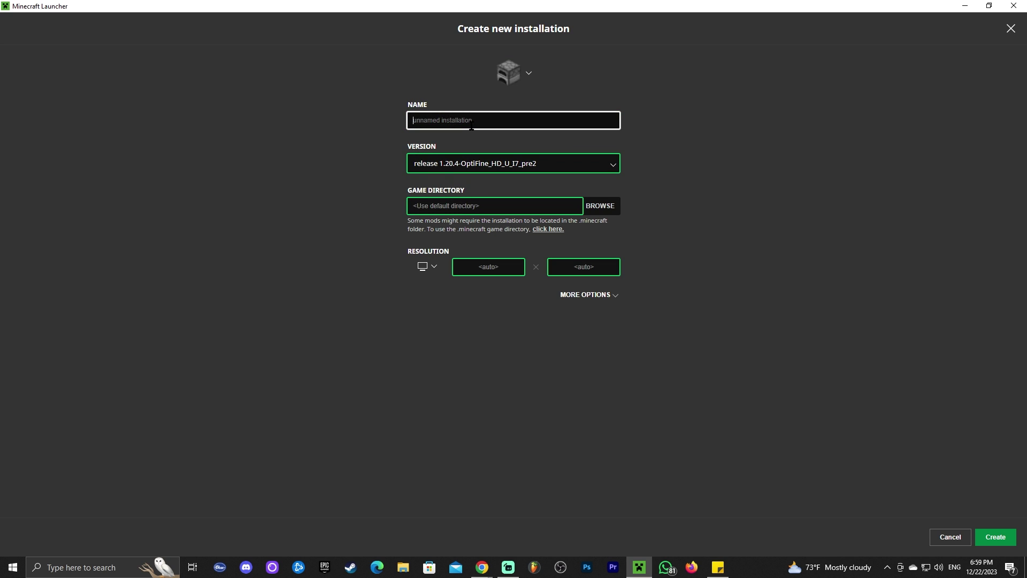
{"action": "left_click", "coordinate": [950, 537]}
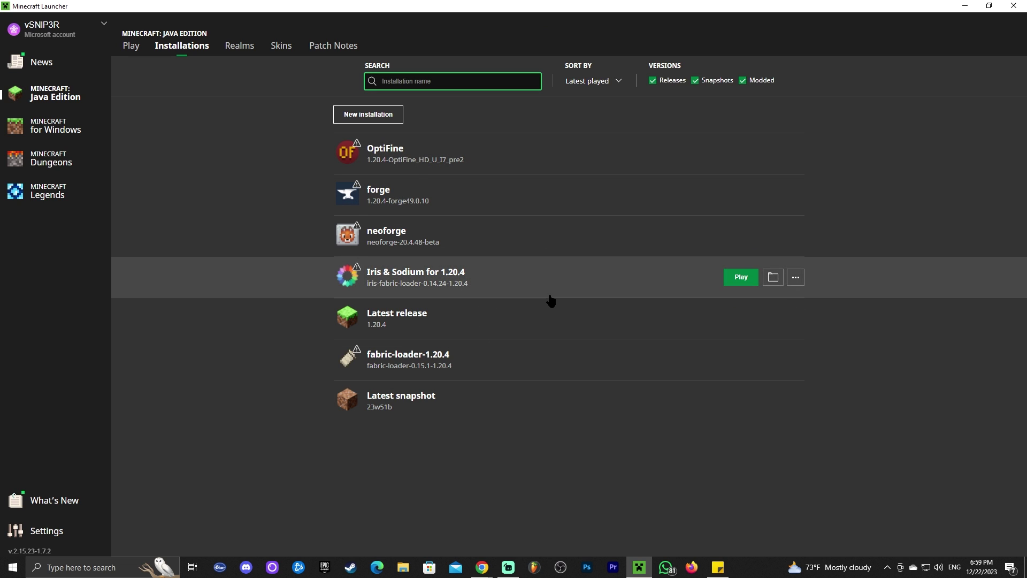
{"action": "left_click", "coordinate": [134, 53]}
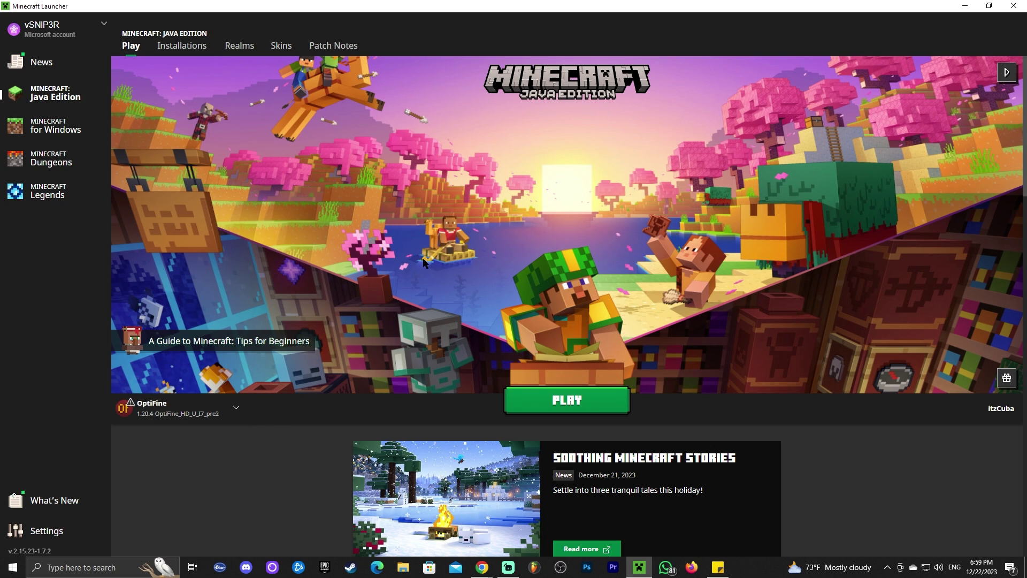
Launch the OptiFine 1.20.4 installation past the modified-installation risk warning and enlarge the game window.
{"action": "left_click", "coordinate": [577, 407]}
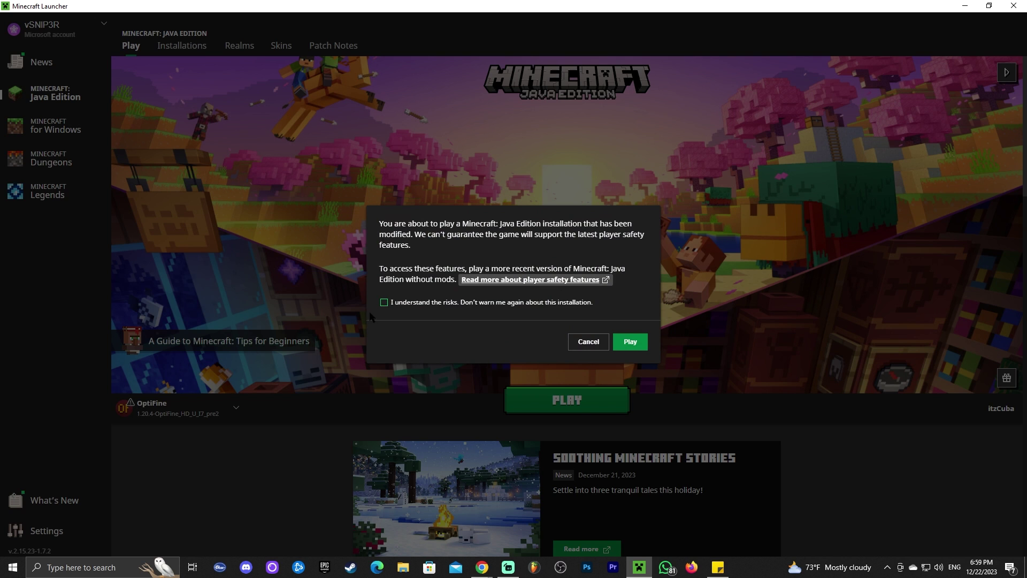
{"action": "left_click", "coordinate": [434, 303]}
{"action": "left_click", "coordinate": [630, 341]}
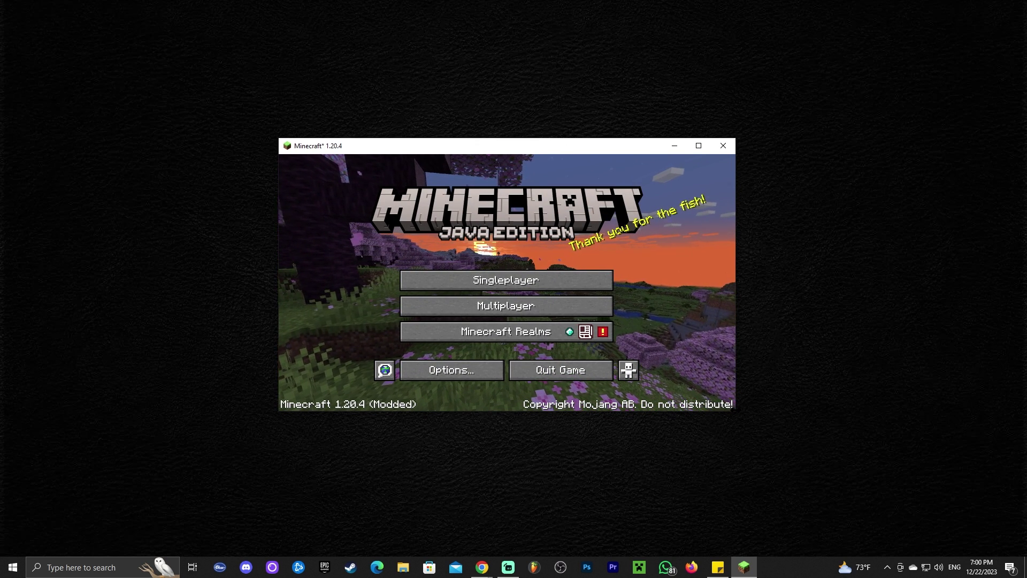
{"action": "left_click_drag", "start_coordinate": [735, 411], "coordinate": [880, 521]}
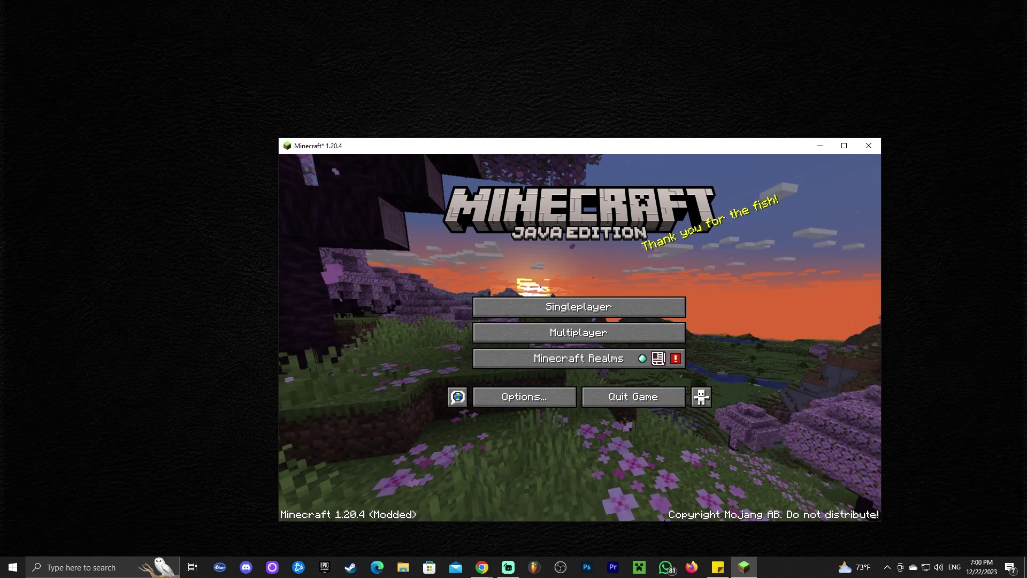
{"action": "left_click_drag", "start_coordinate": [631, 138], "coordinate": [696, 35]}
Look over Video Settings, then load the most recently played singleplayer world.
{"action": "left_click", "coordinate": [561, 387]}
{"action": "left_click", "coordinate": [505, 244]}
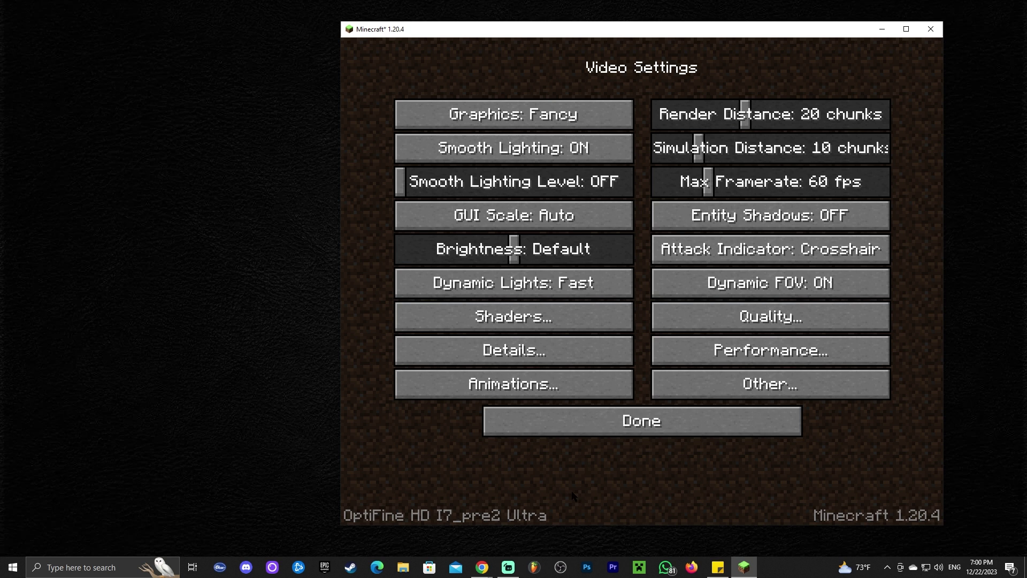
{"action": "left_click", "coordinate": [581, 428]}
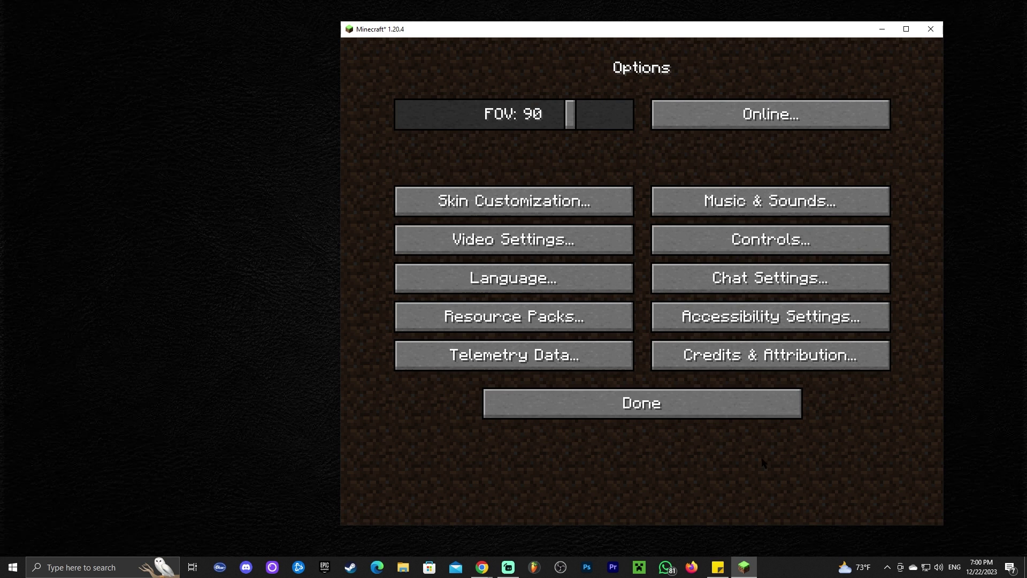
{"action": "left_click", "coordinate": [615, 403]}
{"action": "left_click", "coordinate": [641, 250]}
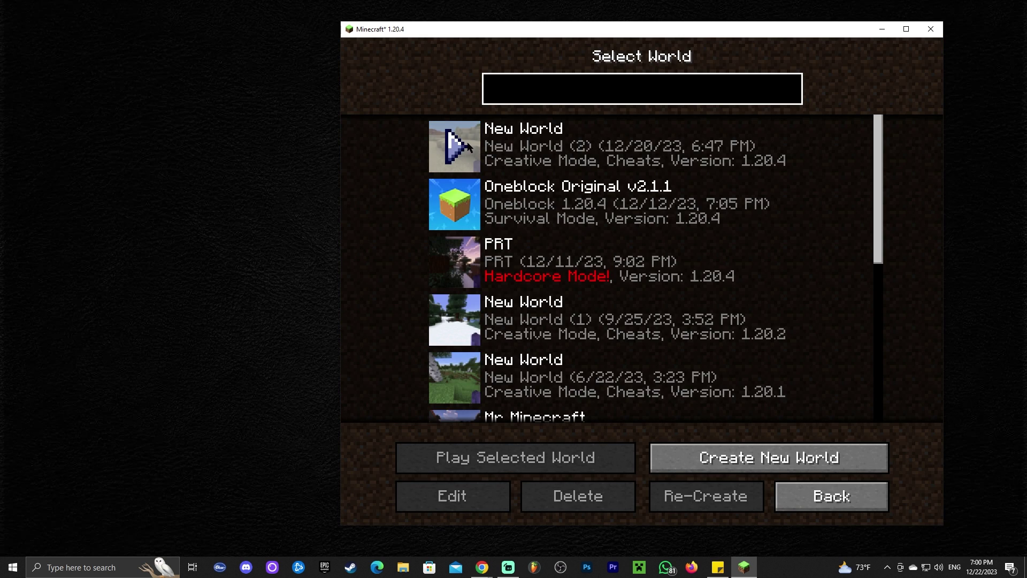
{"action": "left_click", "coordinate": [451, 143]}
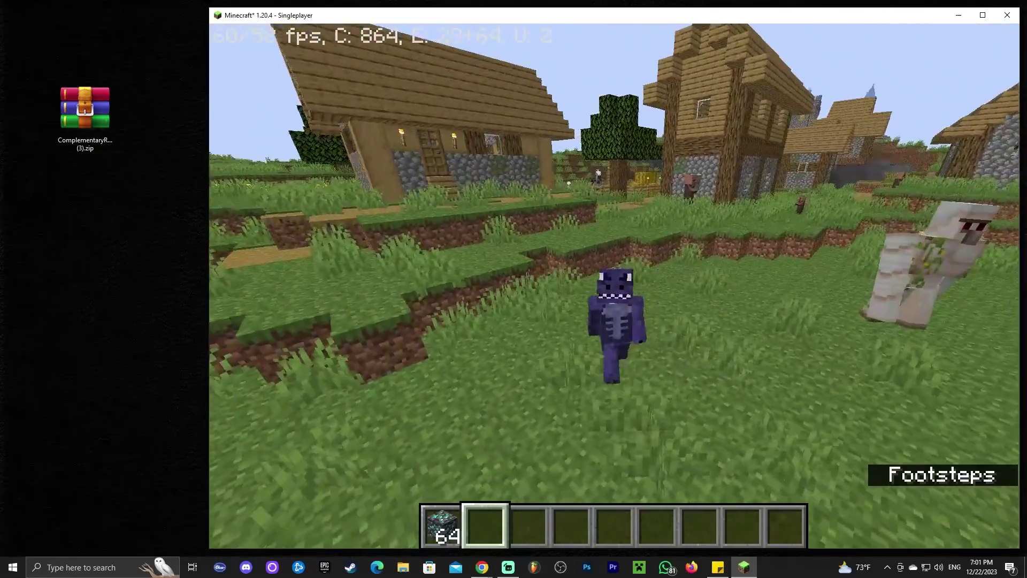
Pause the game and open the Shaders screen under Options > Video Settings.
{"action": "key", "text": "Escape"}
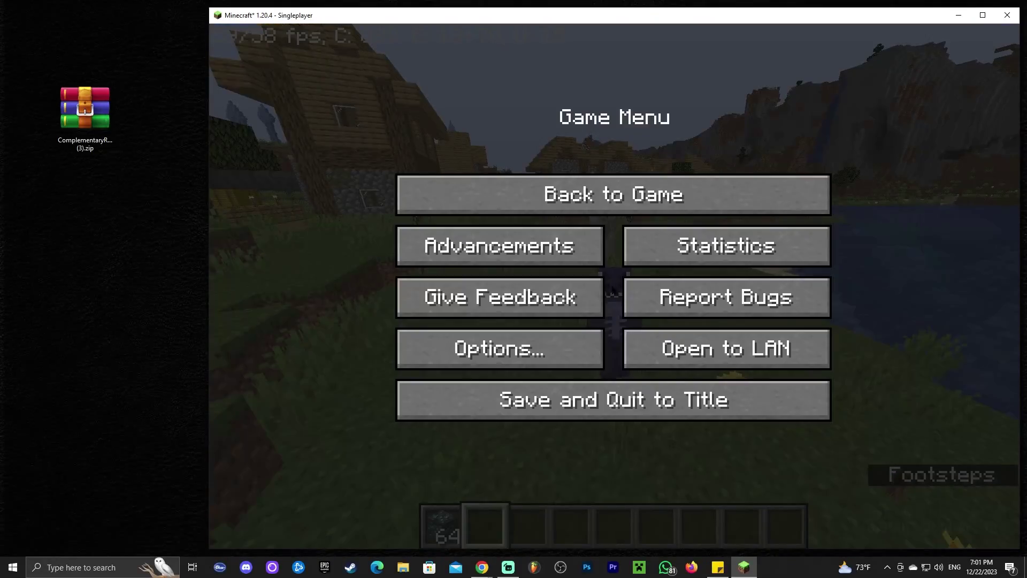
{"action": "left_click", "coordinate": [546, 343]}
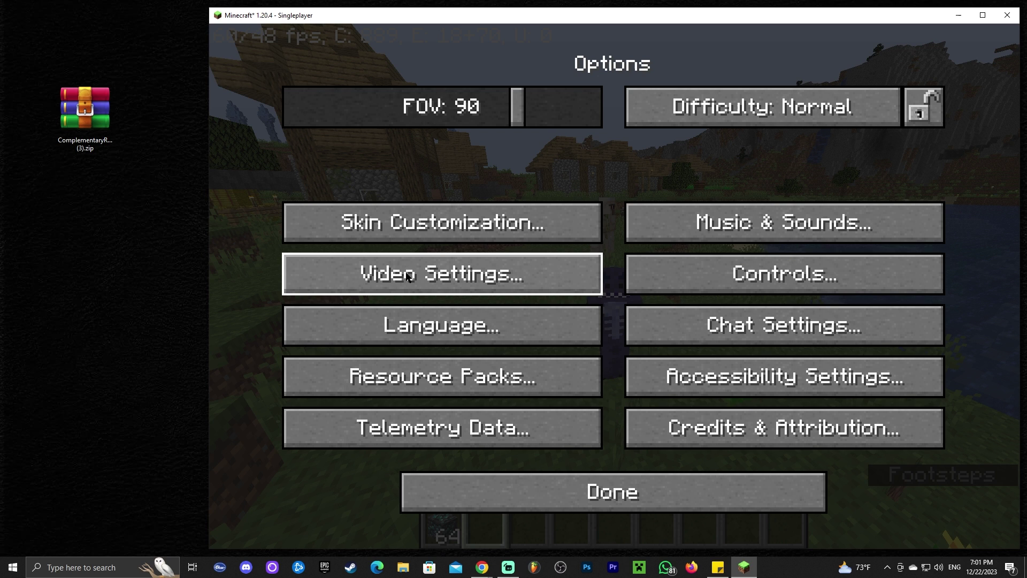
{"action": "left_click", "coordinate": [500, 279]}
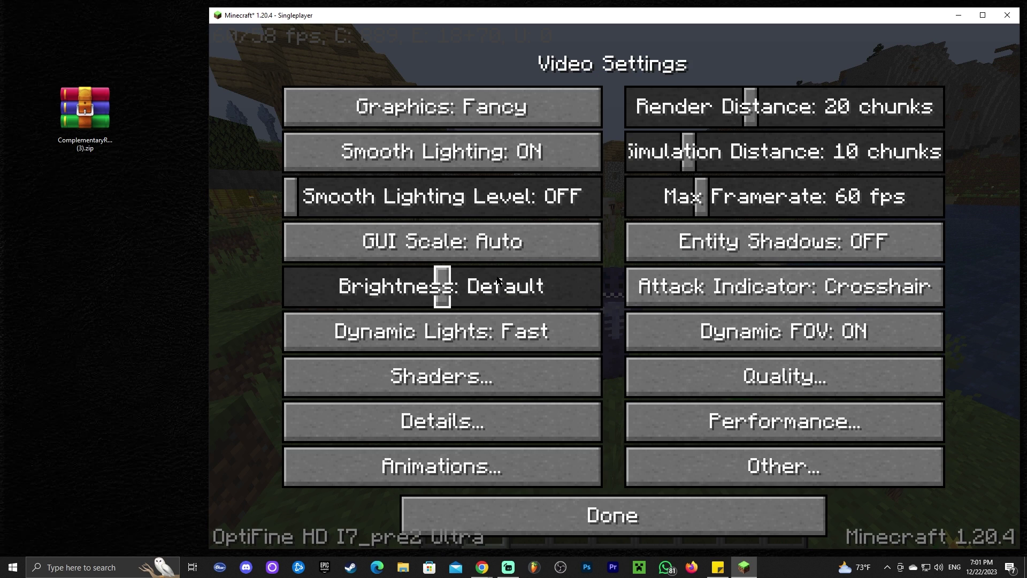
{"action": "left_click", "coordinate": [471, 383]}
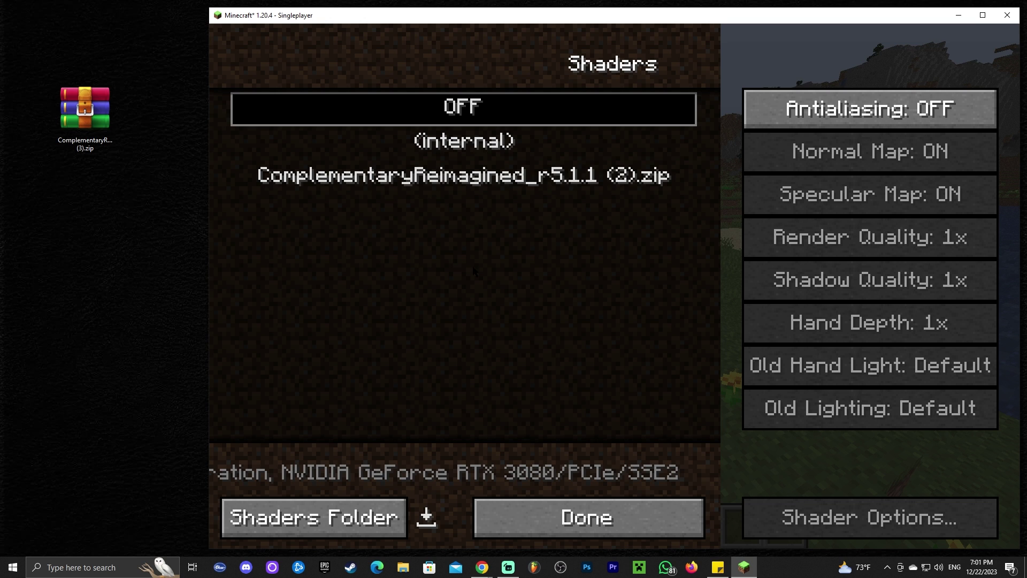
Delete the old Complementary zip from shaderpacks and move in ComplementaryReimagined_r5.1.1 (3).zip from the desktop.
{"action": "left_click", "coordinate": [323, 518]}
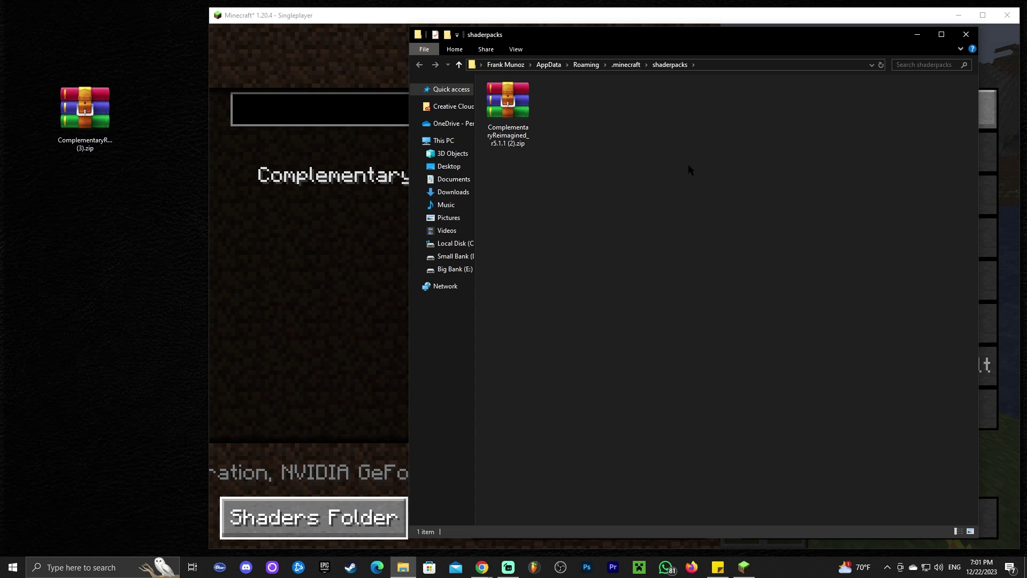
{"action": "left_click_drag", "start_coordinate": [625, 184], "coordinate": [481, 94]}
{"action": "key", "text": "Delete"}
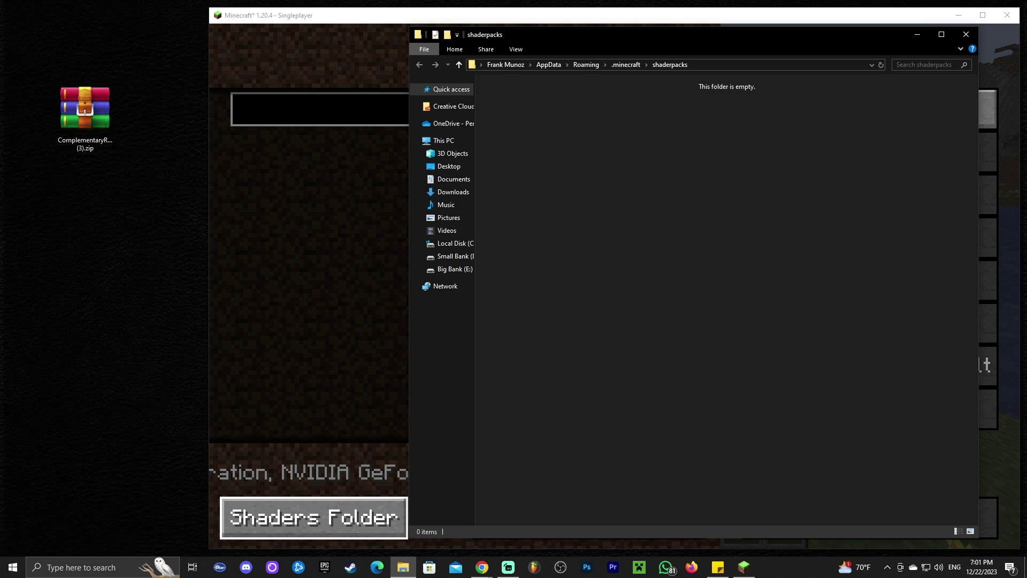
{"action": "left_click_drag", "start_coordinate": [85, 107], "coordinate": [551, 107]}
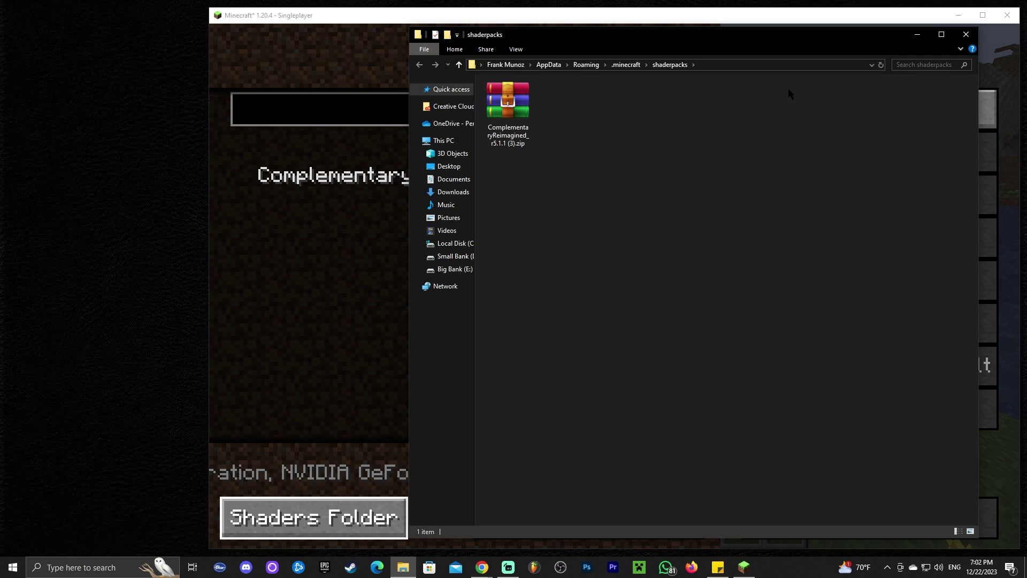
{"action": "left_click", "coordinate": [966, 35]}
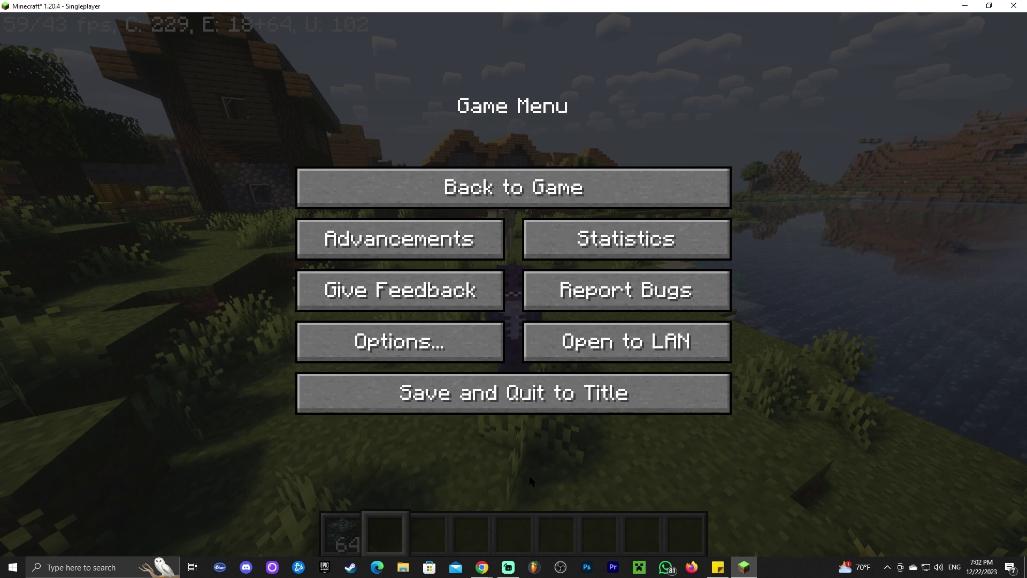
Resume the village world with Complementary shaders active and switch the camera view with F5.
{"action": "left_click", "coordinate": [516, 191]}
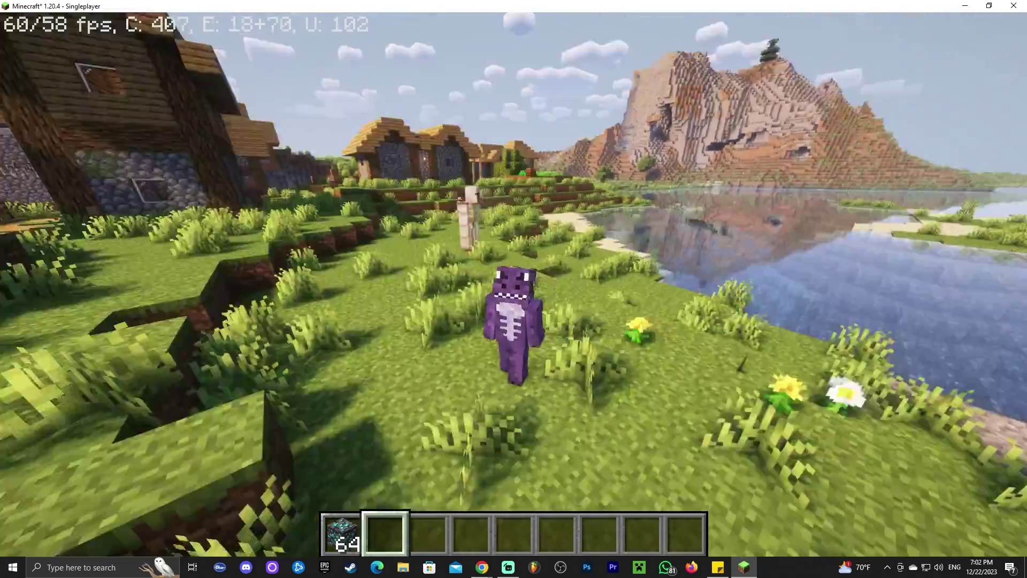
{"action": "key", "text": "F5"}
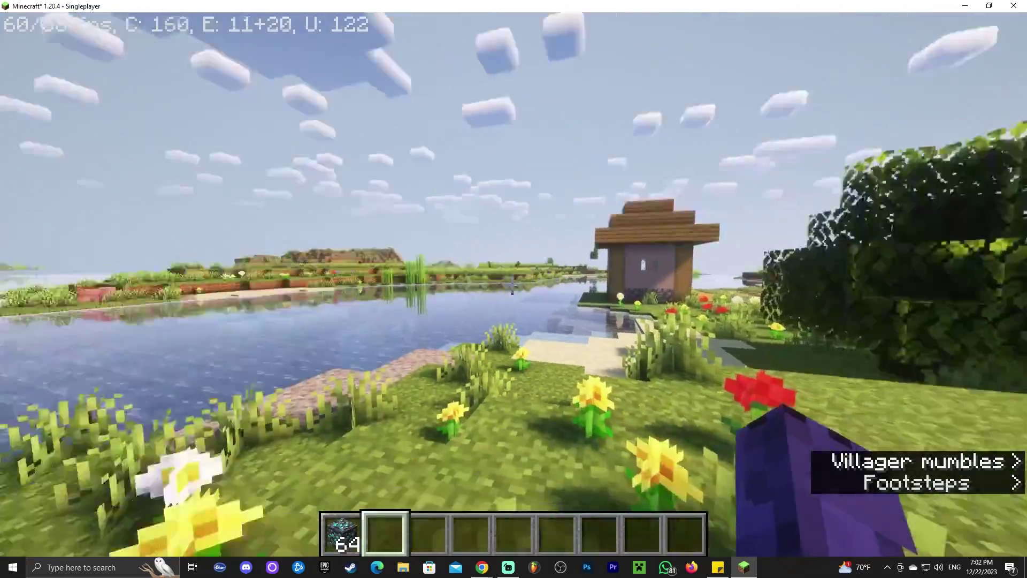